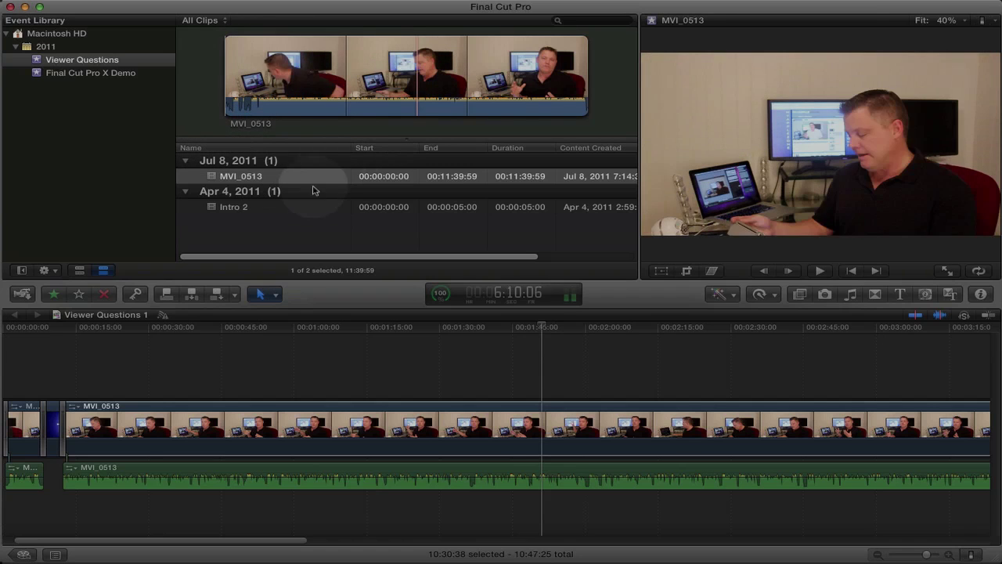
Step: Mark a range of about 5:47 in the middle of the MVI_0513 browser clip and clear it again
left_click(288, 206)
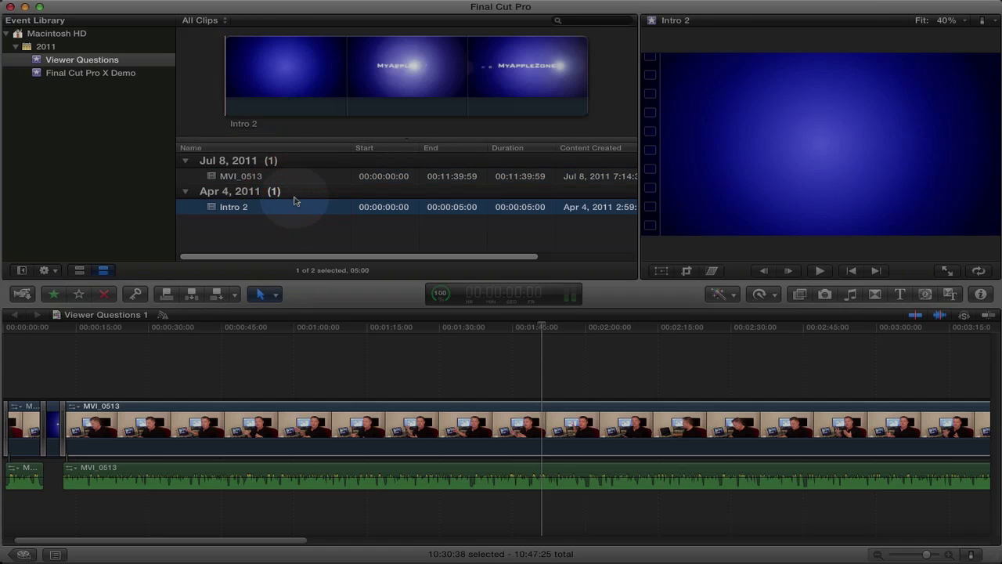
left_click(293, 177)
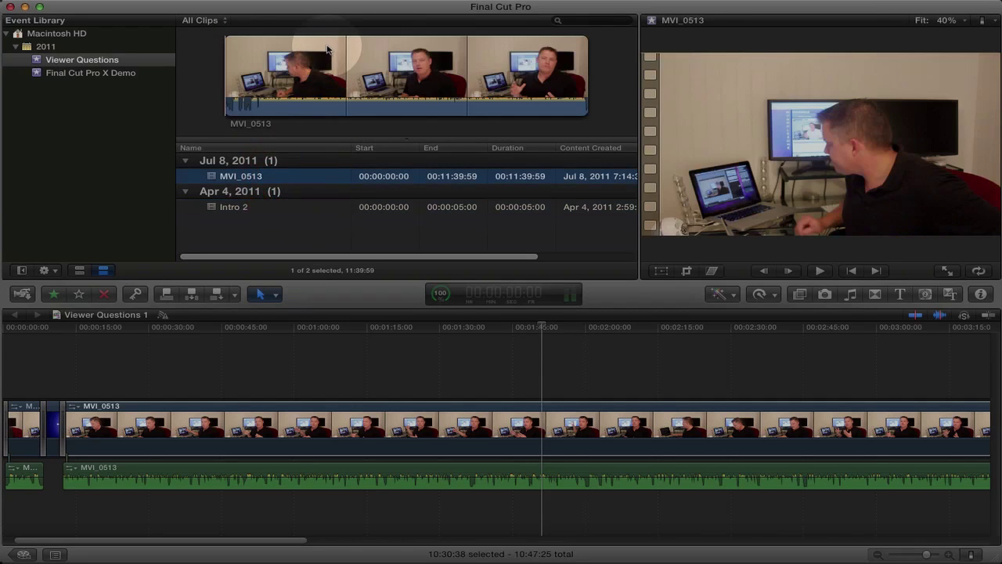
left_click(327, 50)
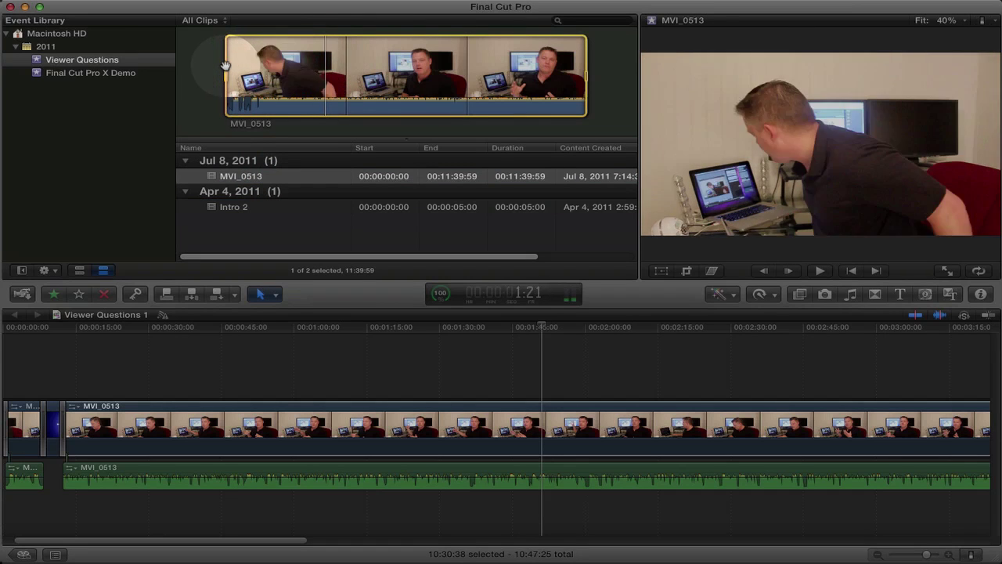
left_click_drag(225, 69, 288, 71)
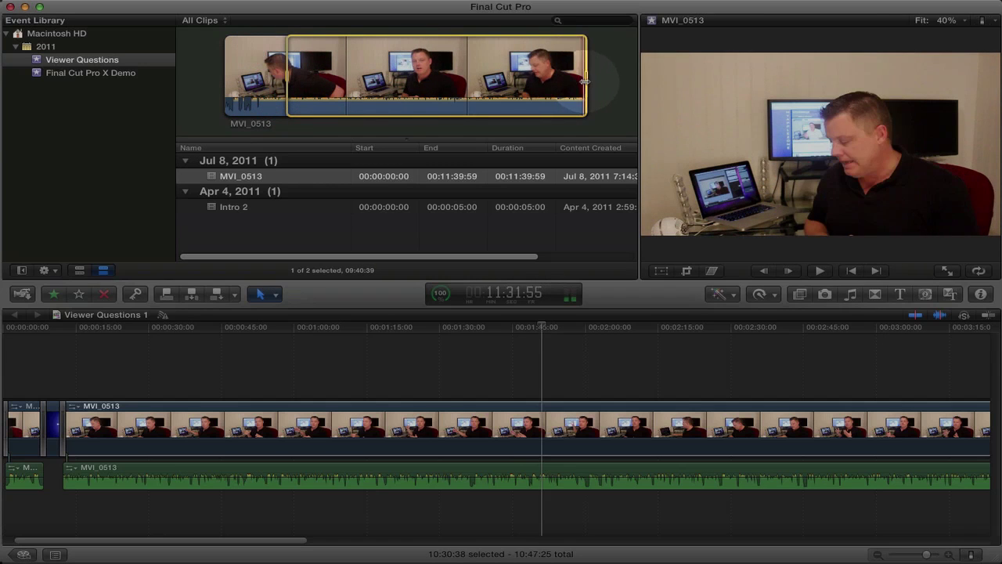
left_click_drag(585, 81, 466, 78)
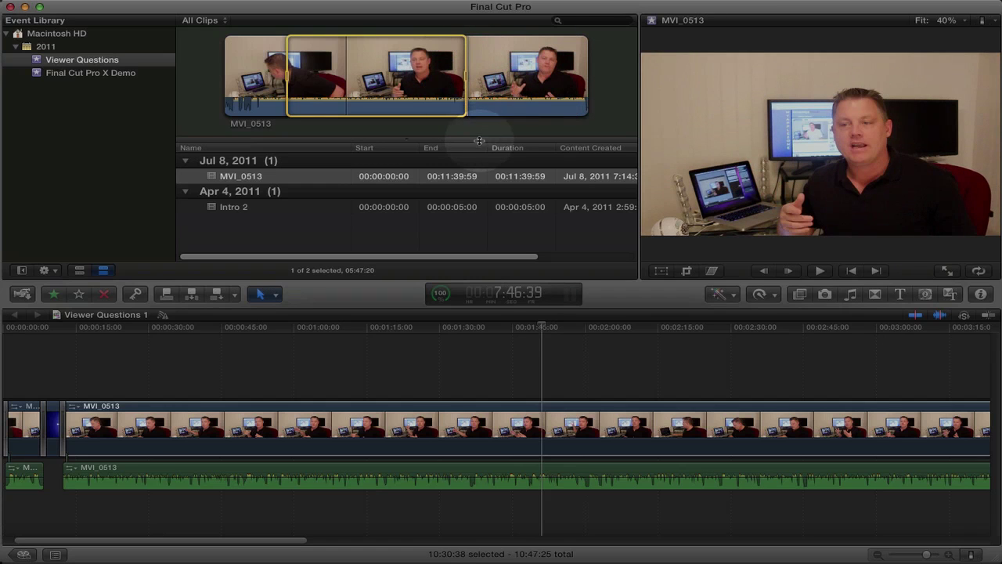
left_click_drag(392, 63, 359, 84)
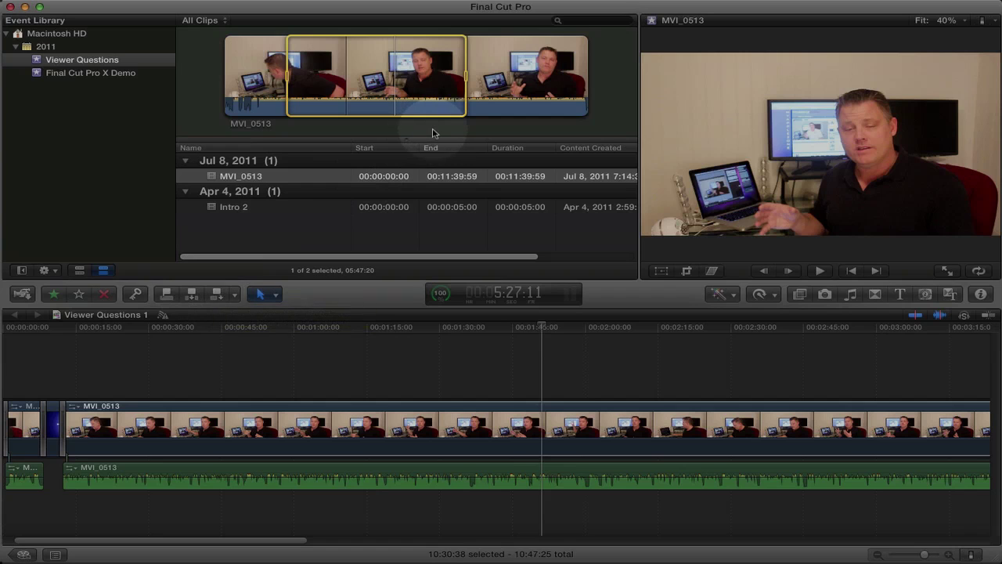
left_click(432, 131)
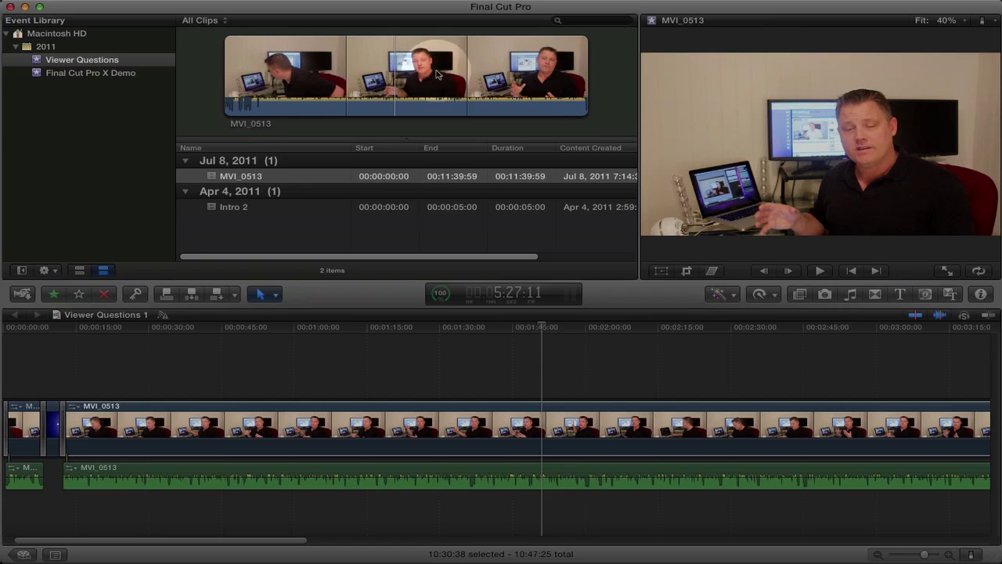
left_click(324, 59)
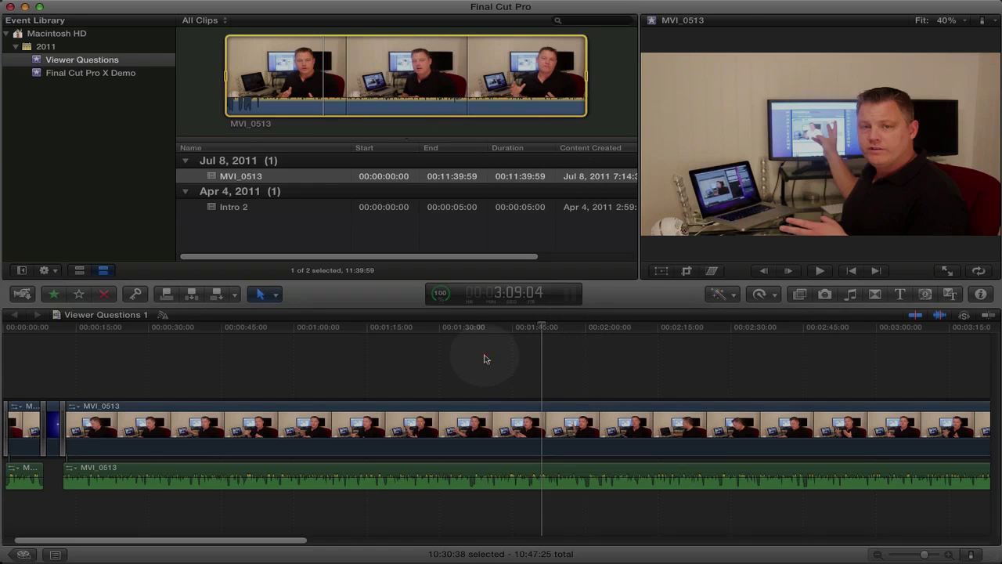
left_click(484, 358)
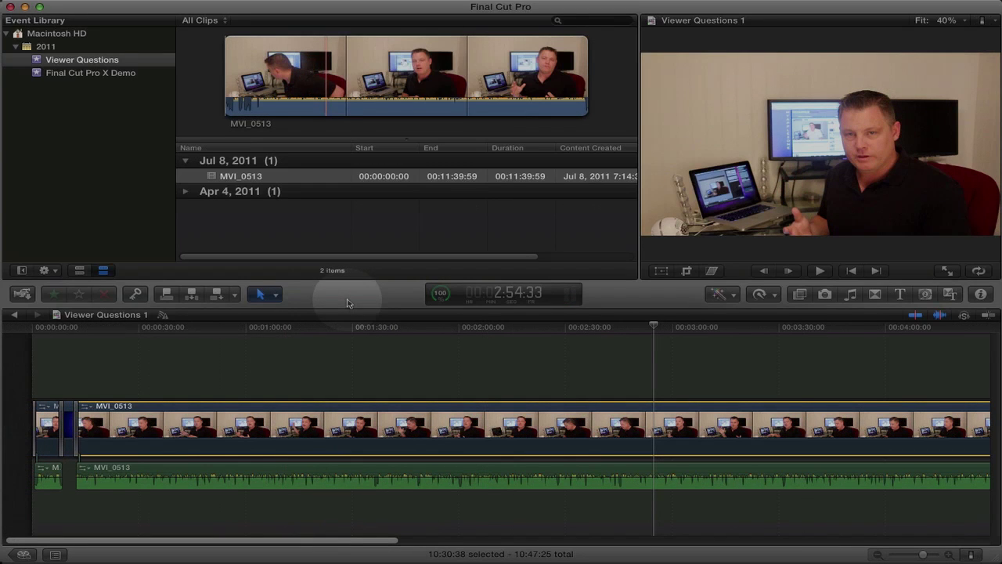
Step: Start a new project in the Viewer Questions event and set its custom audio channels to Stereo
key("super+n")
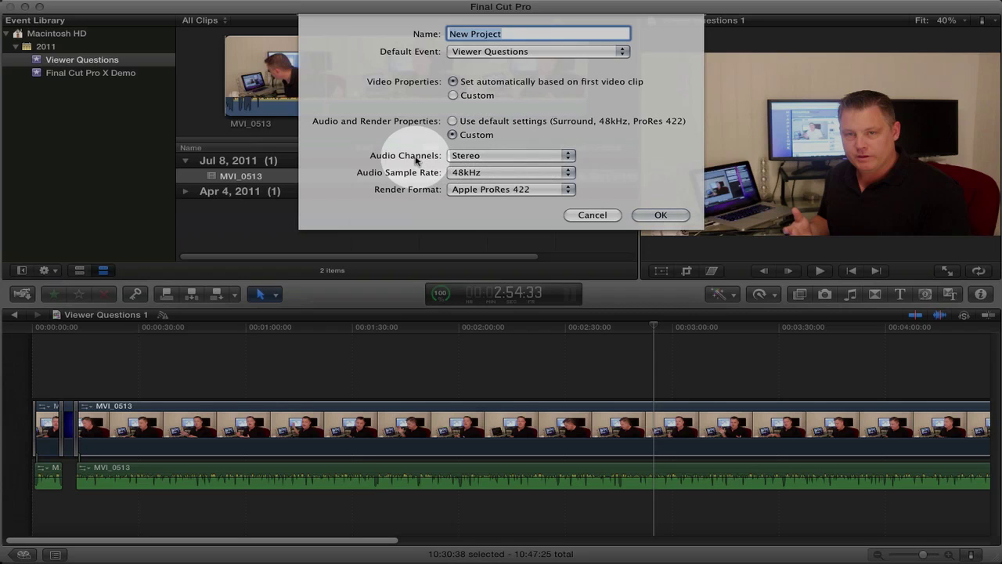
left_click(510, 158)
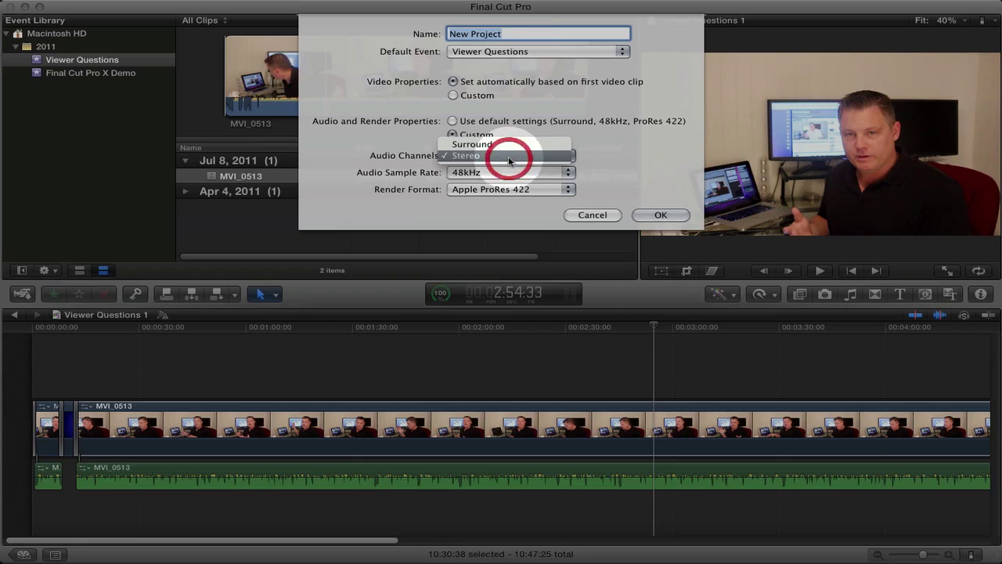
left_click(509, 147)
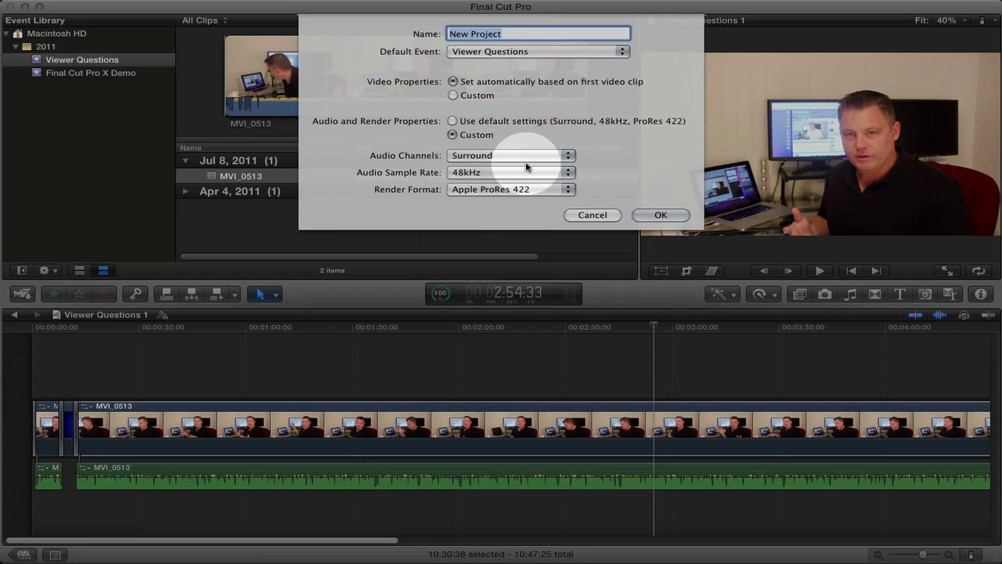
left_click(520, 154)
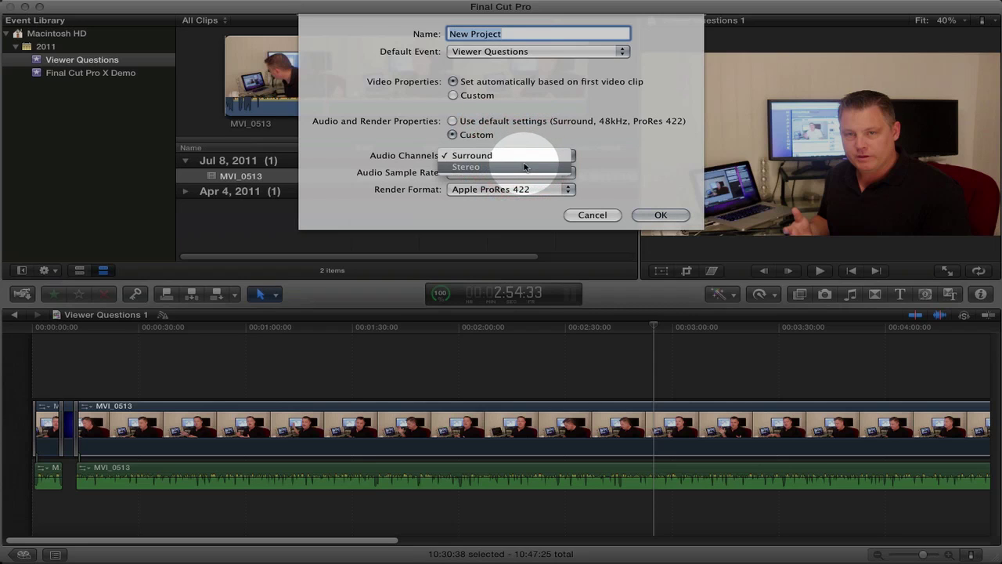
left_click(523, 165)
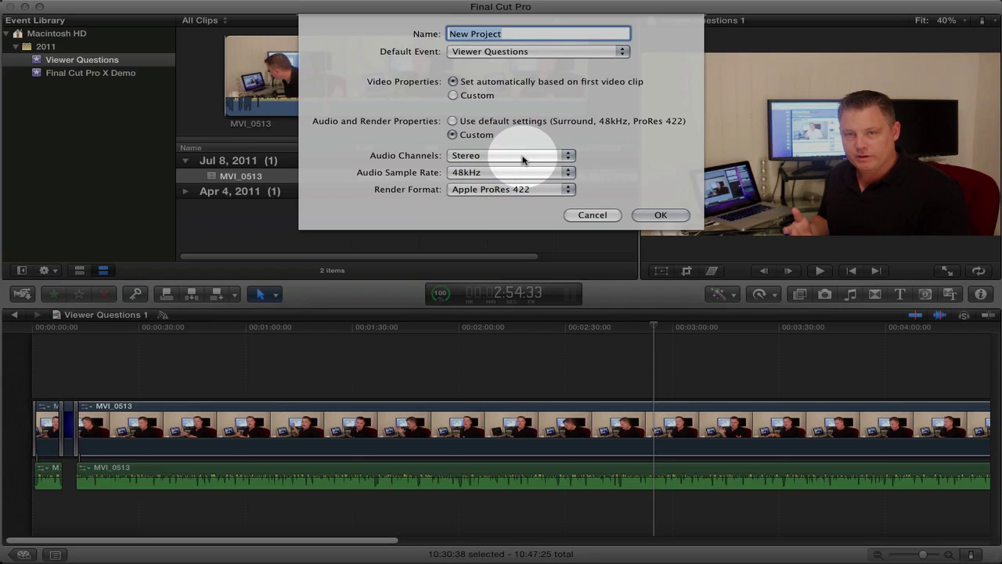
left_click(523, 157)
left_click(530, 146)
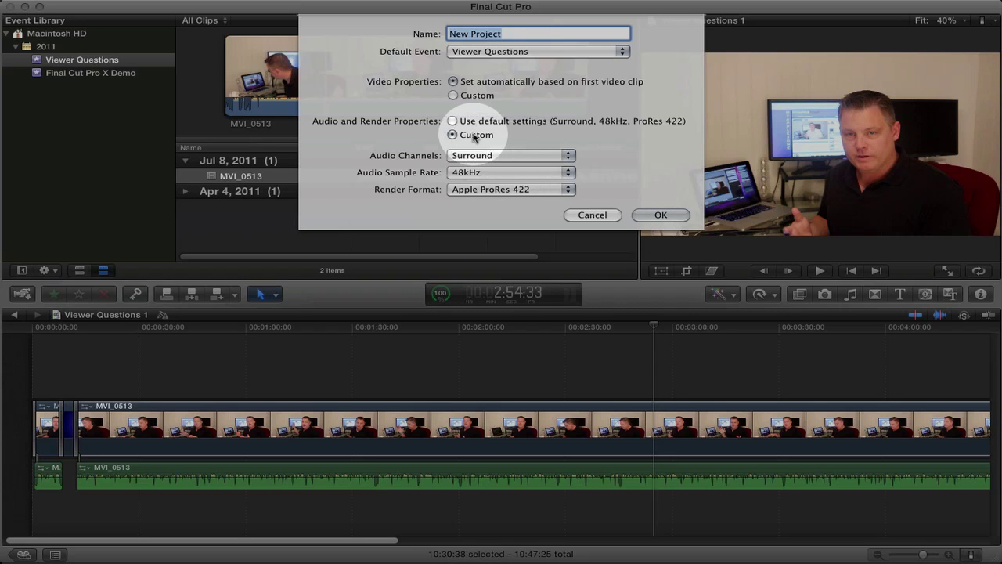
left_click(529, 155)
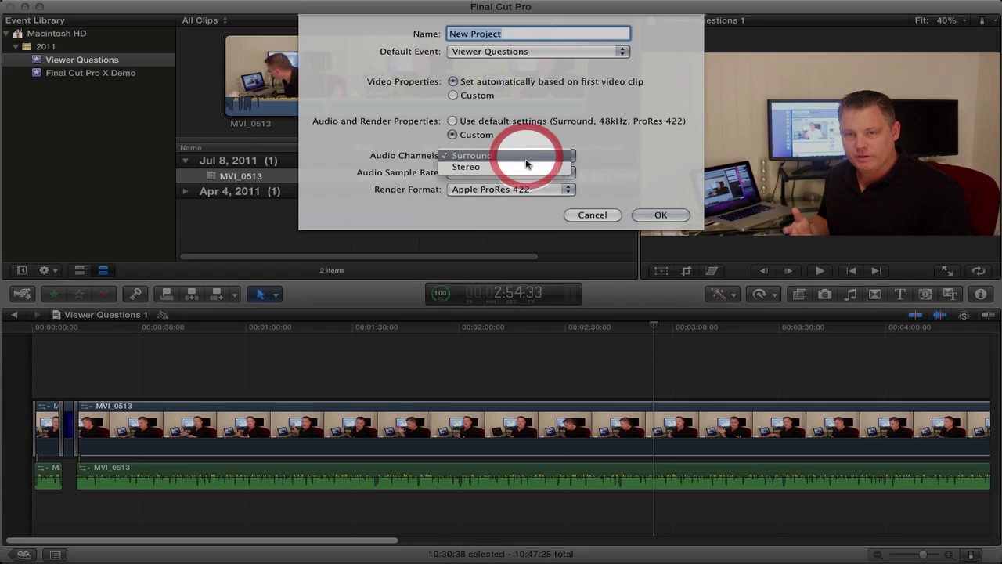
left_click(527, 167)
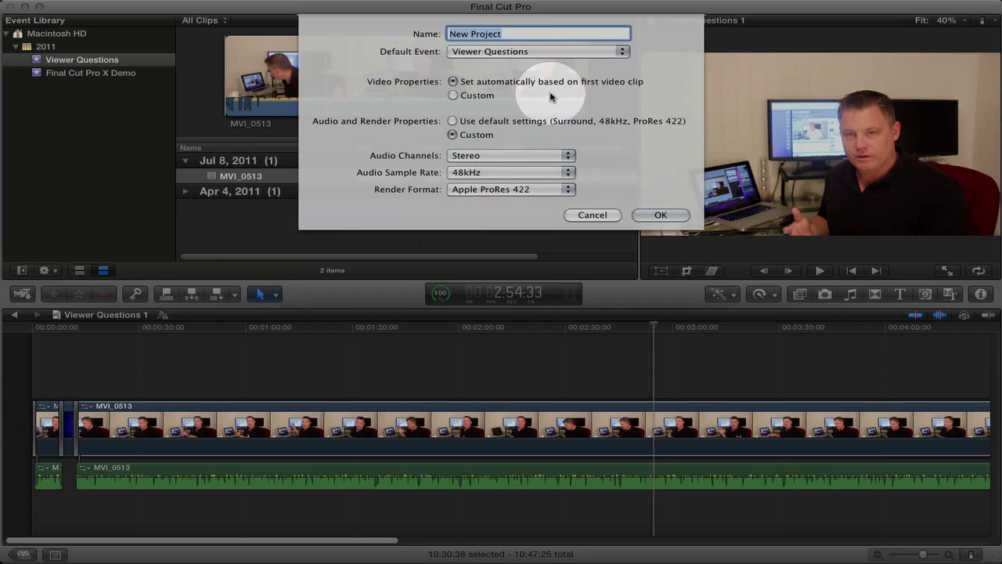
Step: Name the new project "FCP X test" and create it
type("FC")
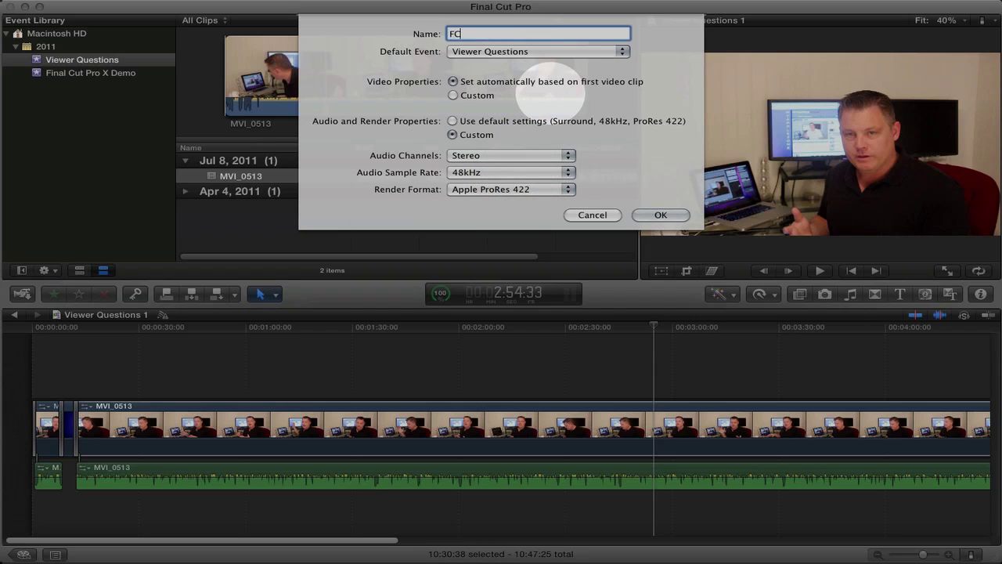
type("P X test")
key("Return")
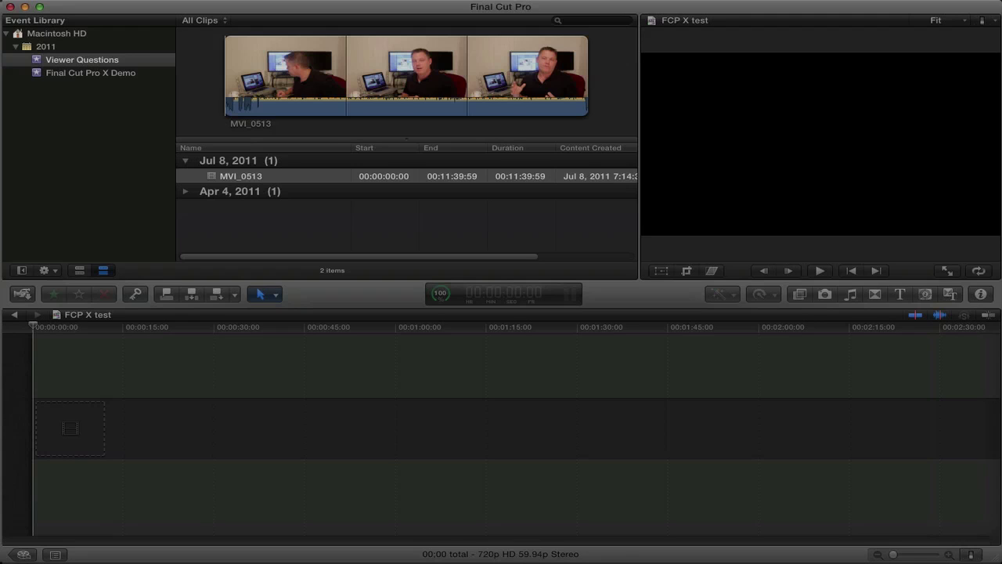
Step: Create a new event in the Event Library named "FCP X test"
key("alt+n")
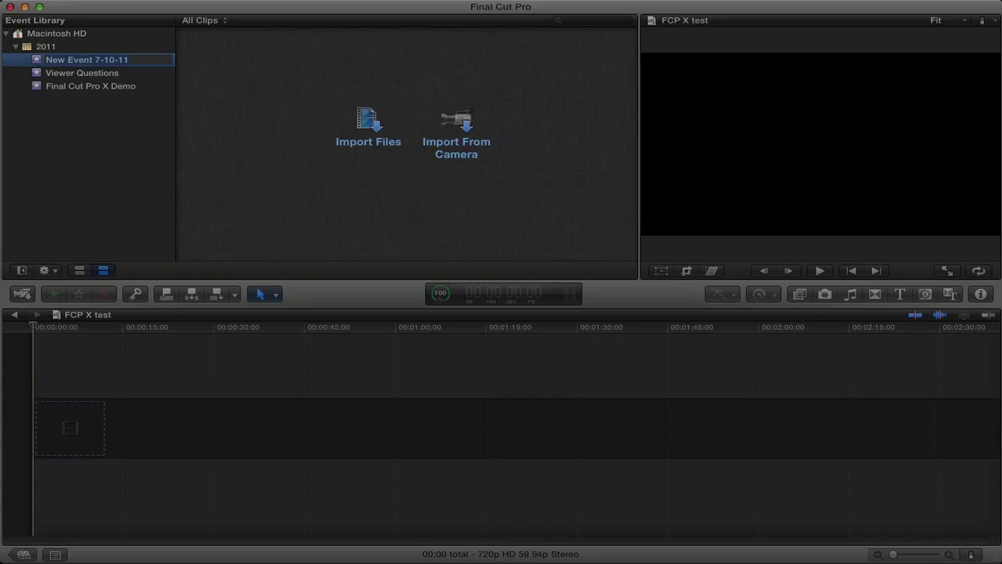
type("FCP X test")
key("Return")
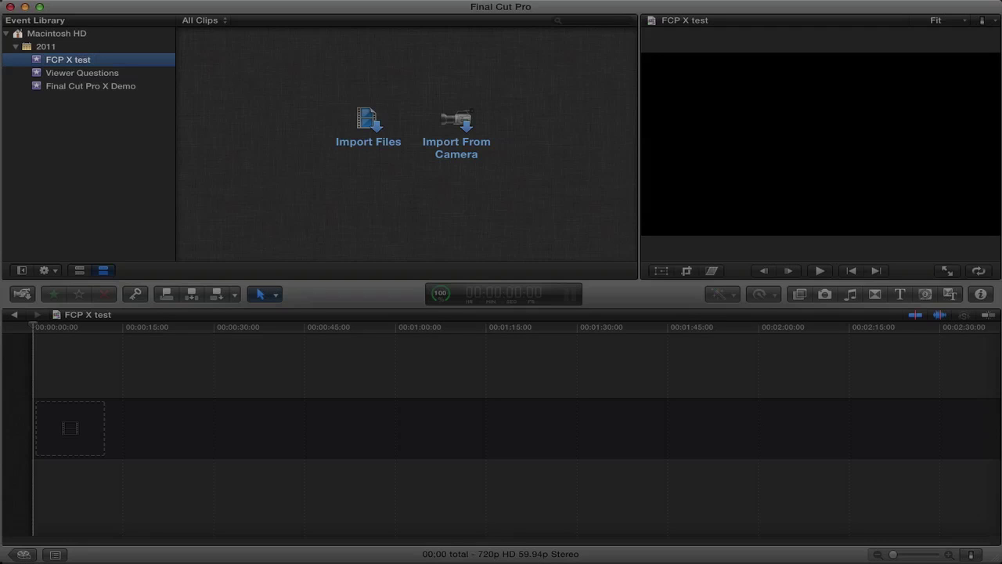
Step: Import the MVI_0323 movie file from the iPad 2 Giveaway folder into the FCP X test event
left_click(267, 166)
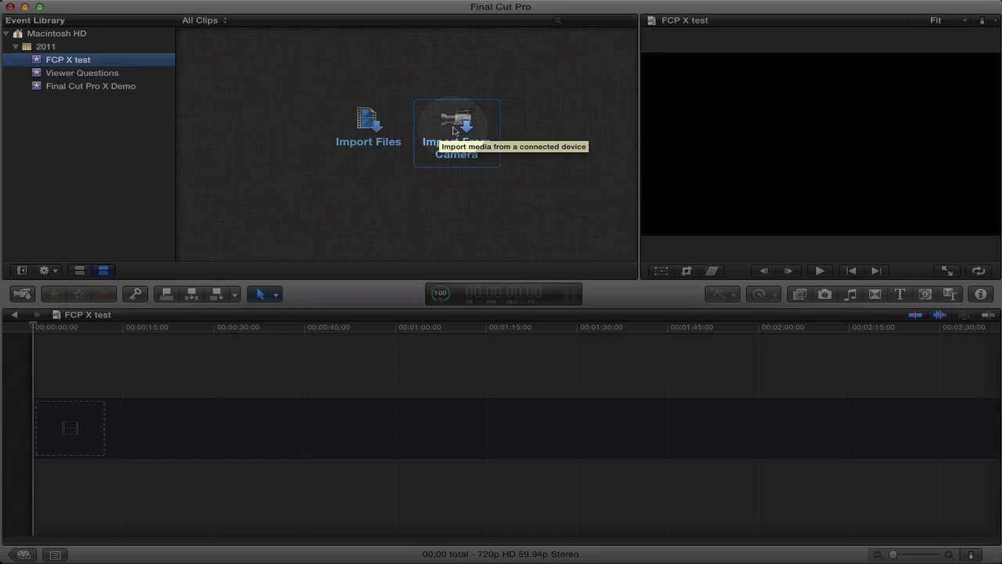
left_click(353, 119)
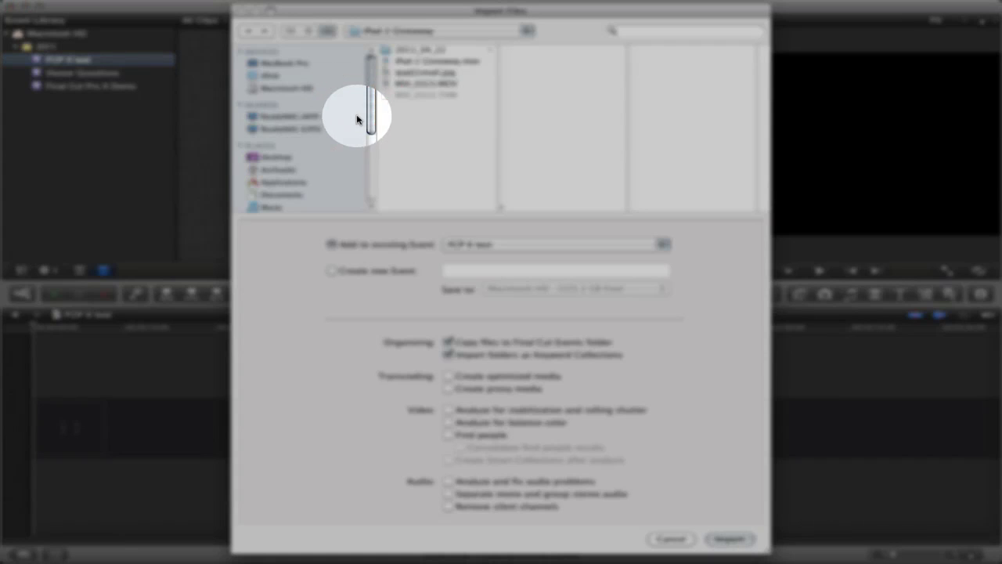
left_click(428, 84)
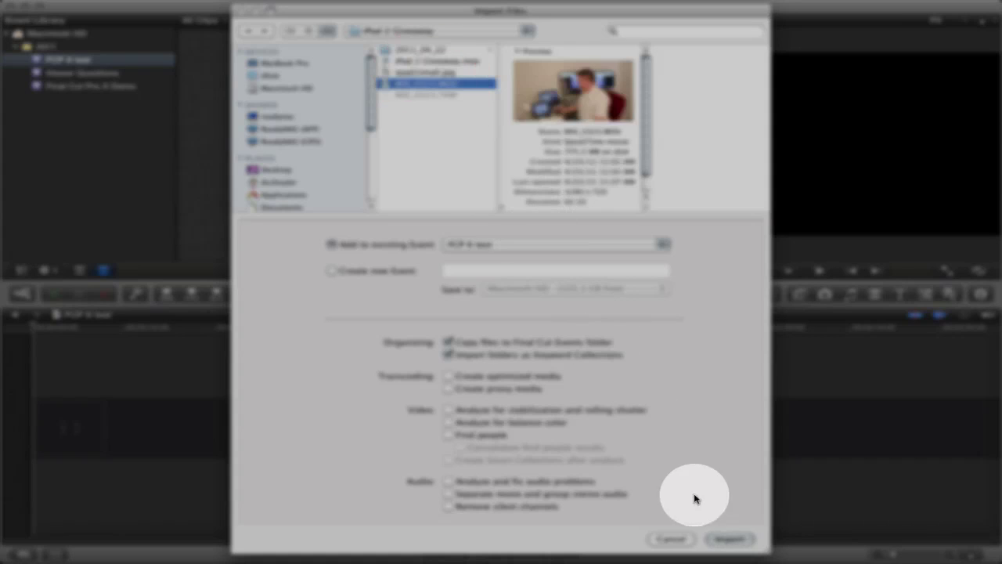
left_click(733, 539)
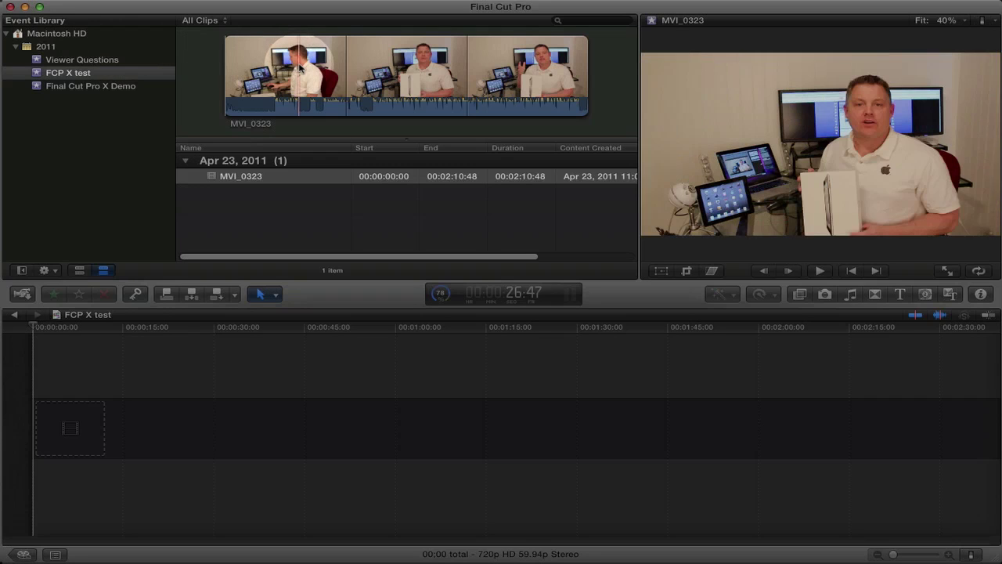
Step: Select a range of about 1:11 within the MVI_0323 clip and place it at the start of the FCP X test timeline
left_click(301, 69)
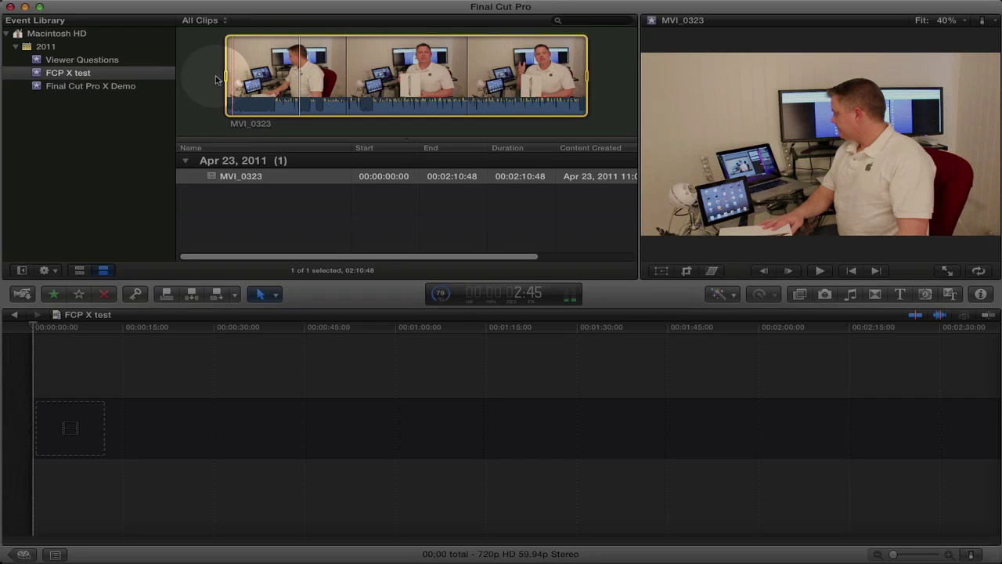
left_click_drag(274, 87, 476, 61)
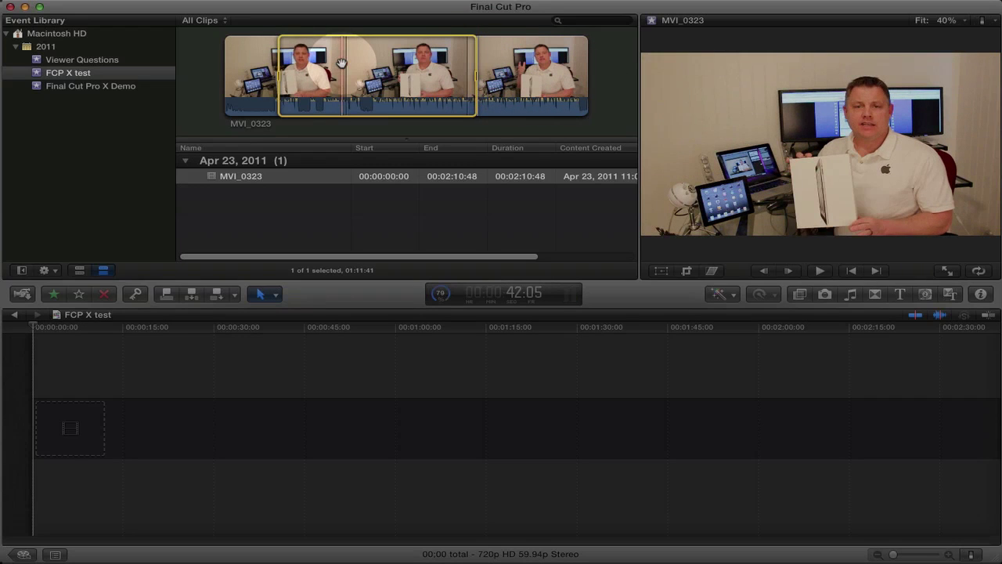
left_click_drag(342, 63, 280, 246)
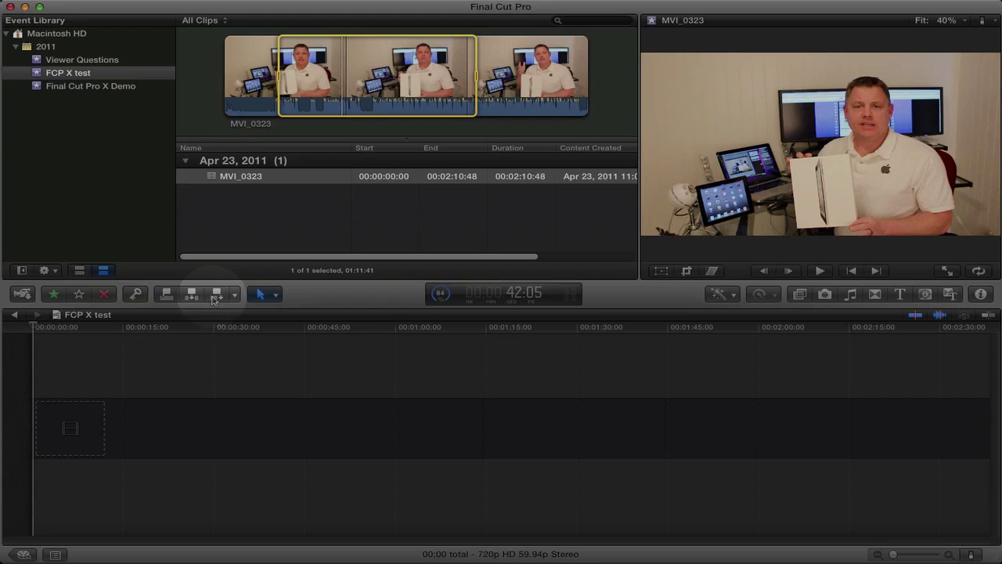
left_click(159, 371)
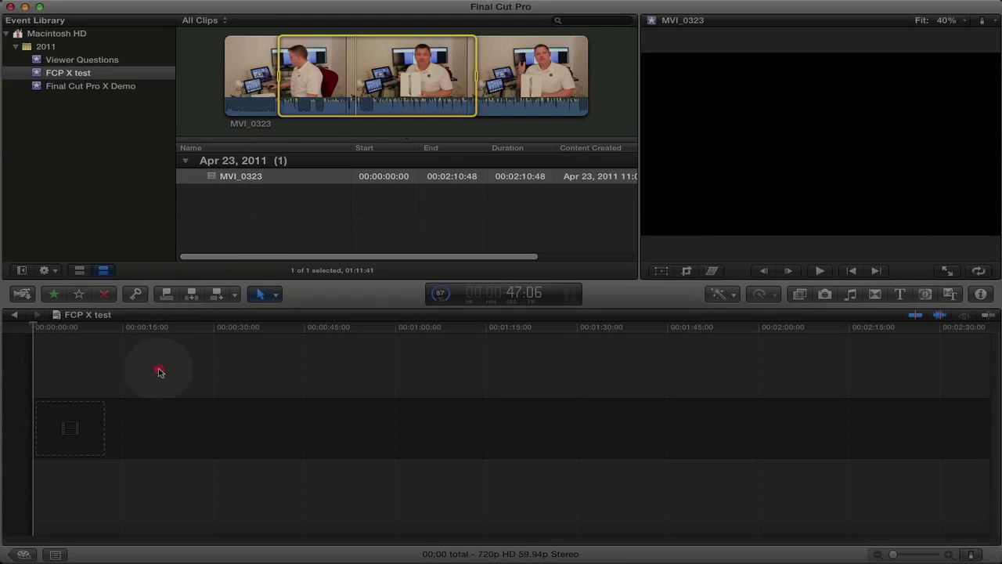
left_click_drag(159, 371, 122, 422)
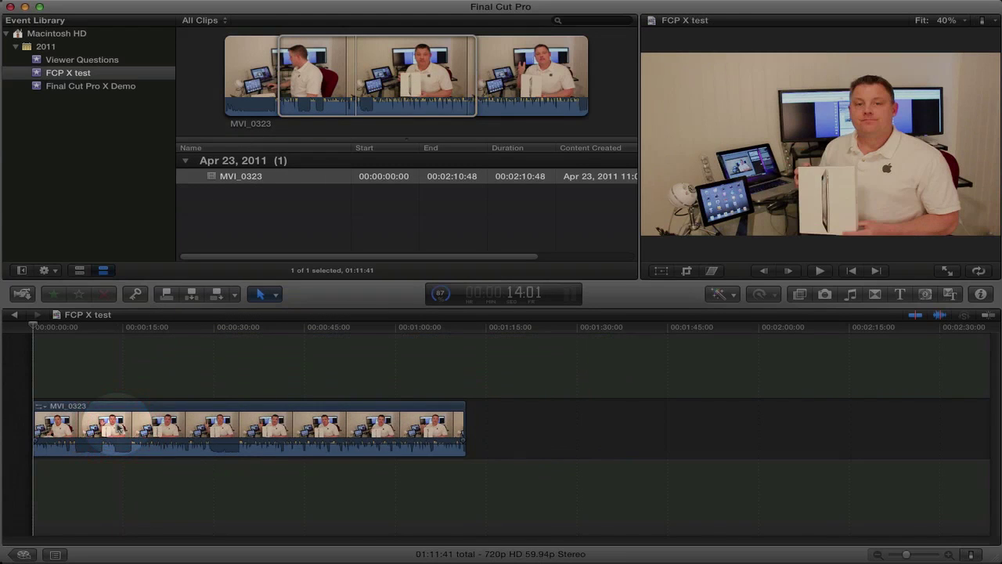
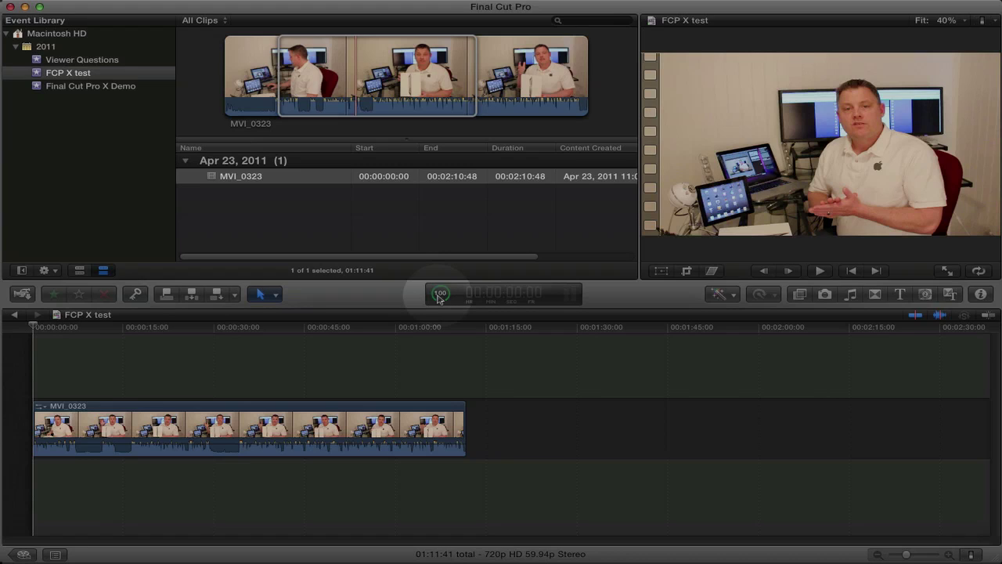
Step: View the list of available editing tools, leaving the Select tool active
left_click(324, 105)
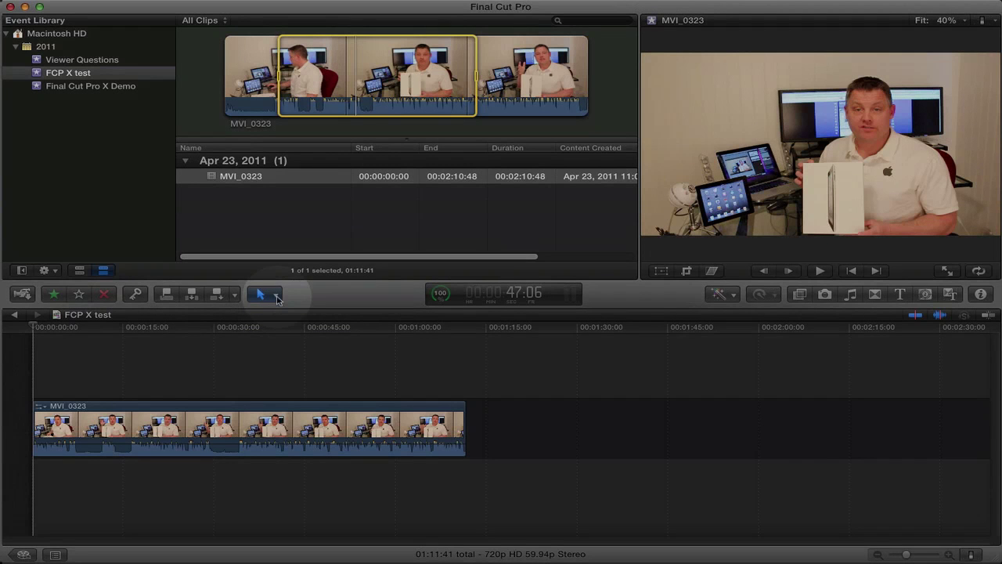
left_click(277, 296)
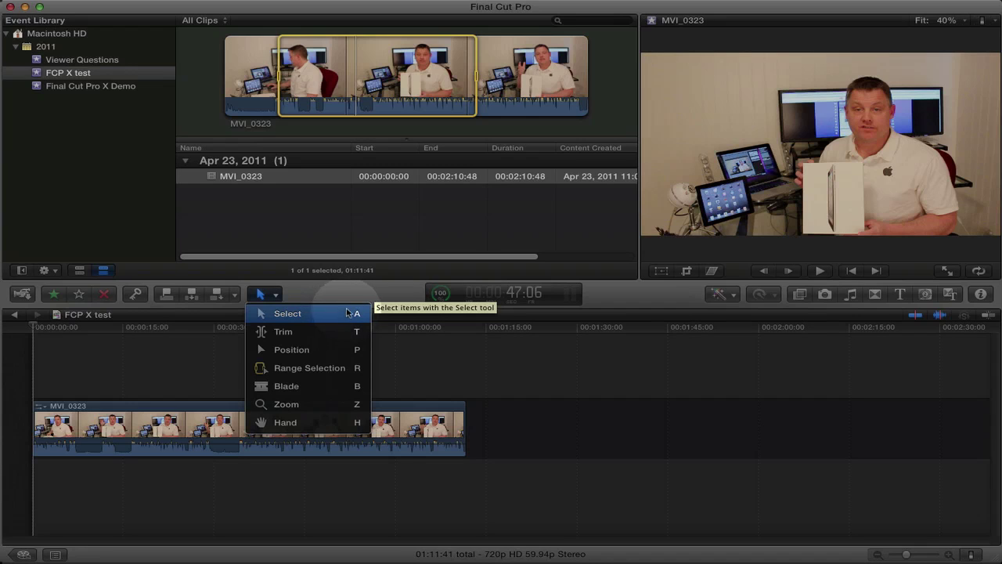
left_click(357, 291)
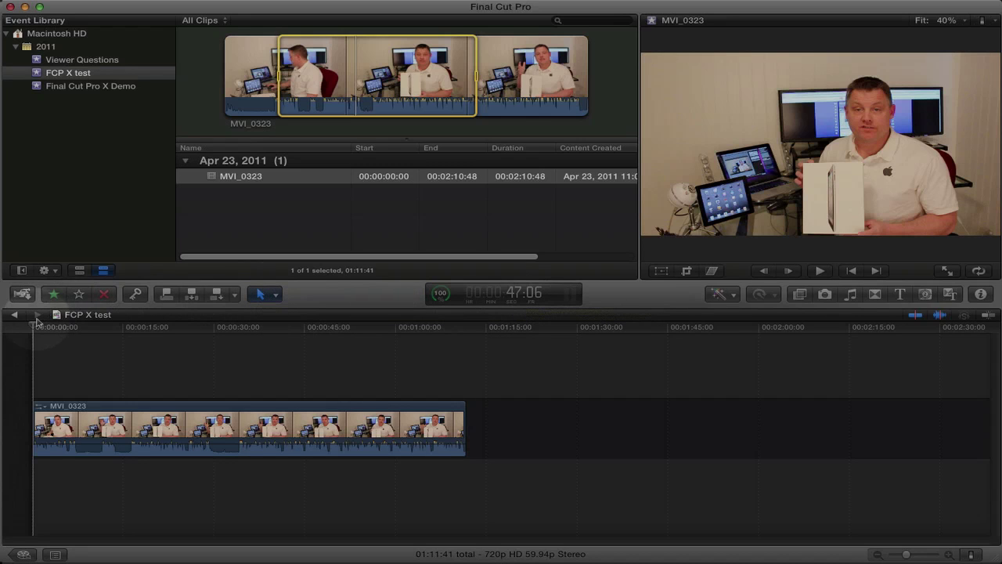
Step: Select the MVI_0323 clip in the timeline and look through the enhancement and retiming commands available for it
left_click_drag(34, 327, 344, 329)
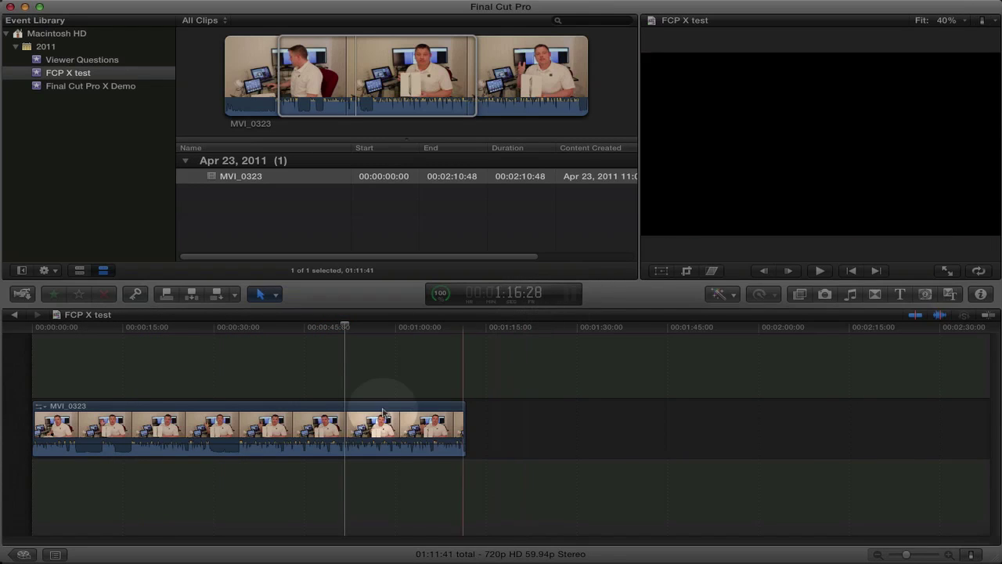
left_click(389, 400)
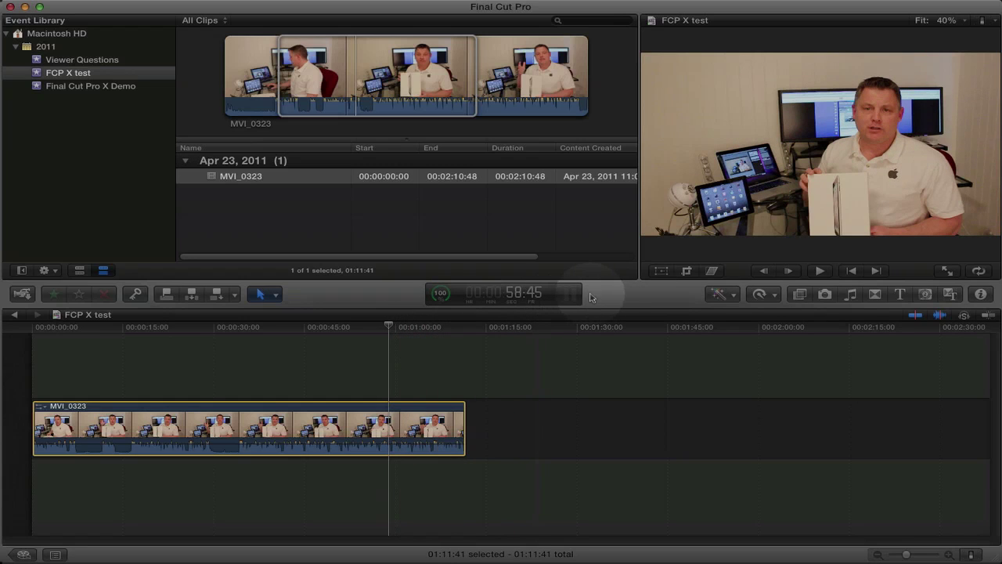
left_click(731, 294)
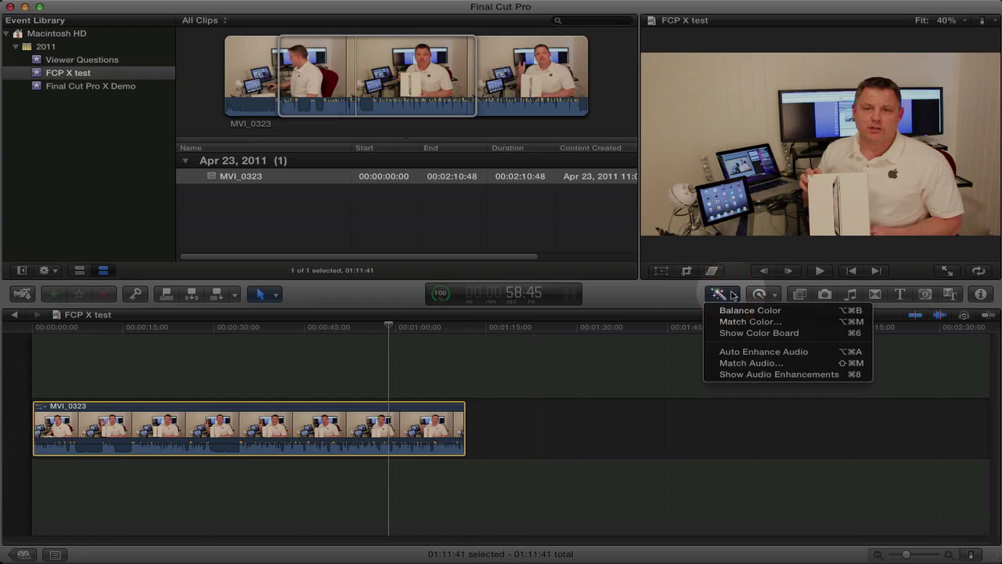
left_click(741, 295)
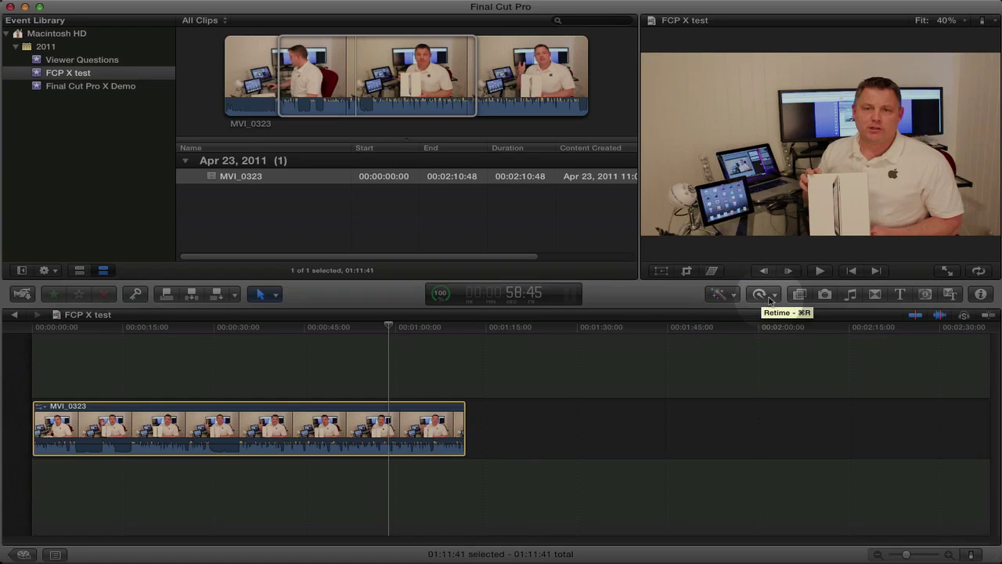
left_click(771, 301)
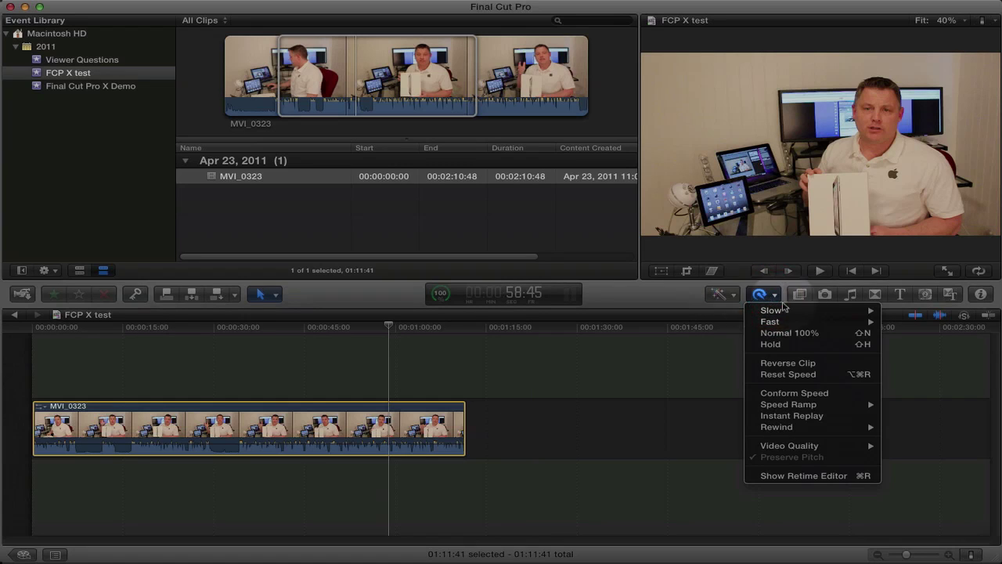
left_click(783, 298)
Step: Browse the video effects, place the playhead at 1:09:06 in the timeline clip and select the Aged Paper effect
left_click(798, 296)
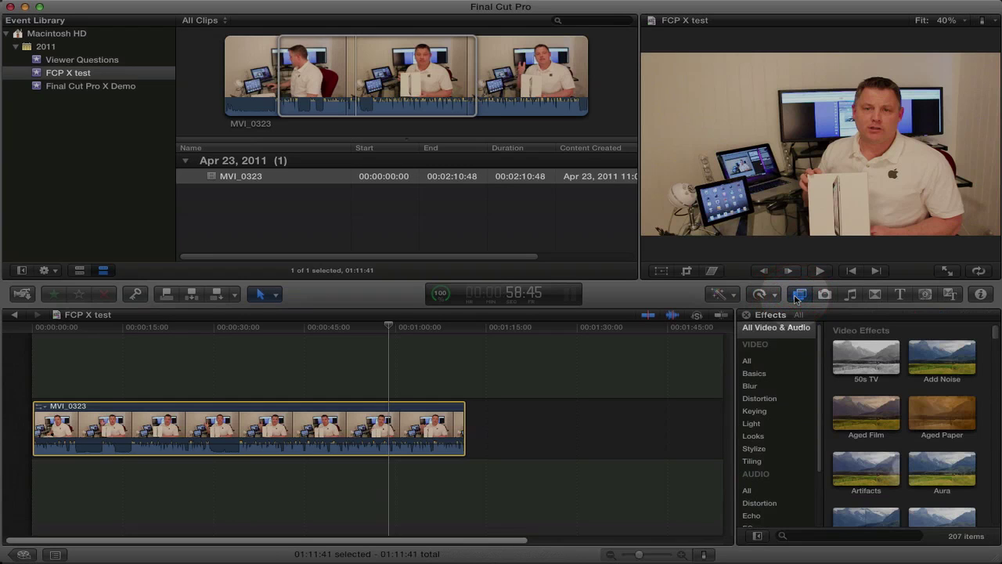
scroll(947, 384, "down", 3)
scroll(956, 382, "up", 3)
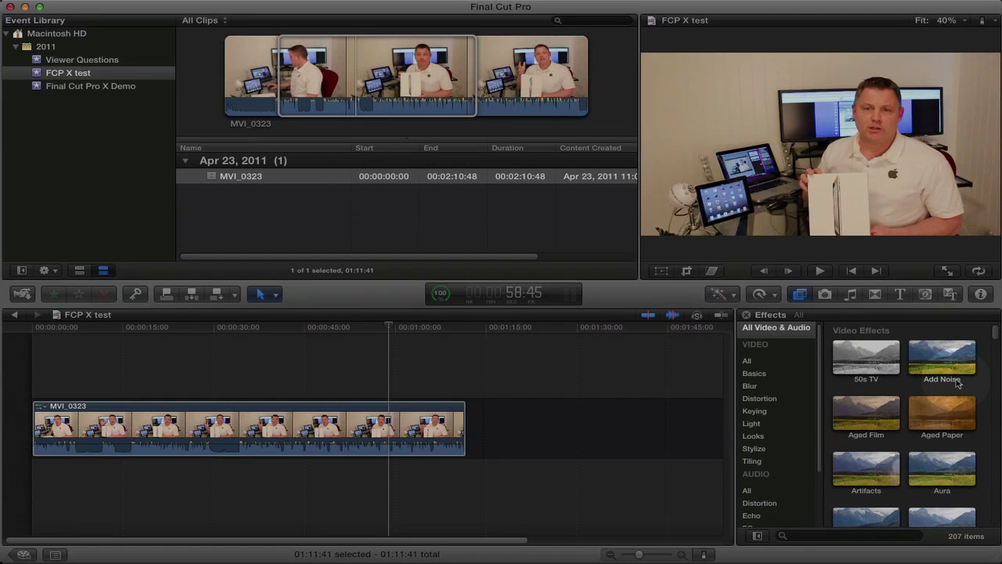
left_click_drag(866, 362, 451, 405)
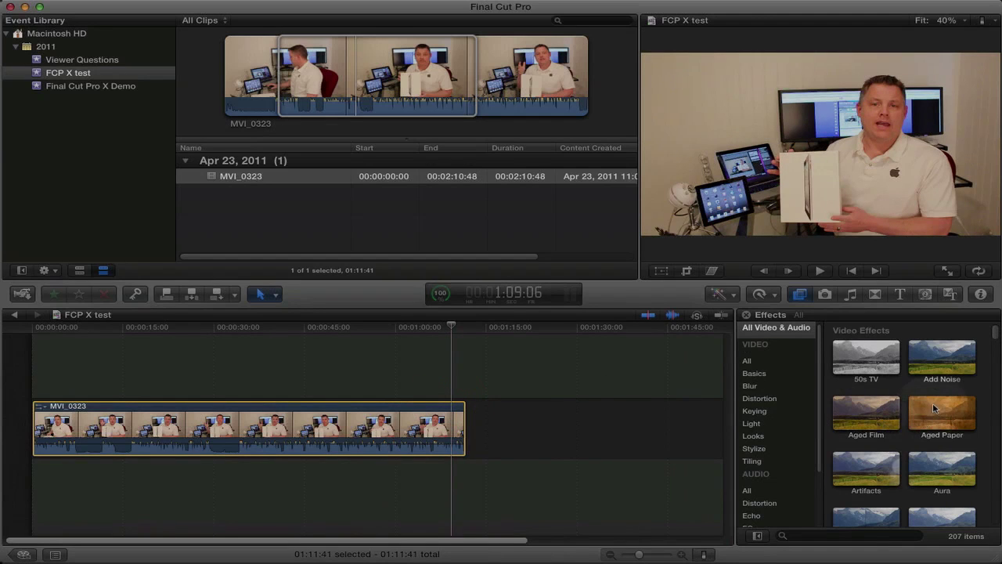
left_click(937, 407)
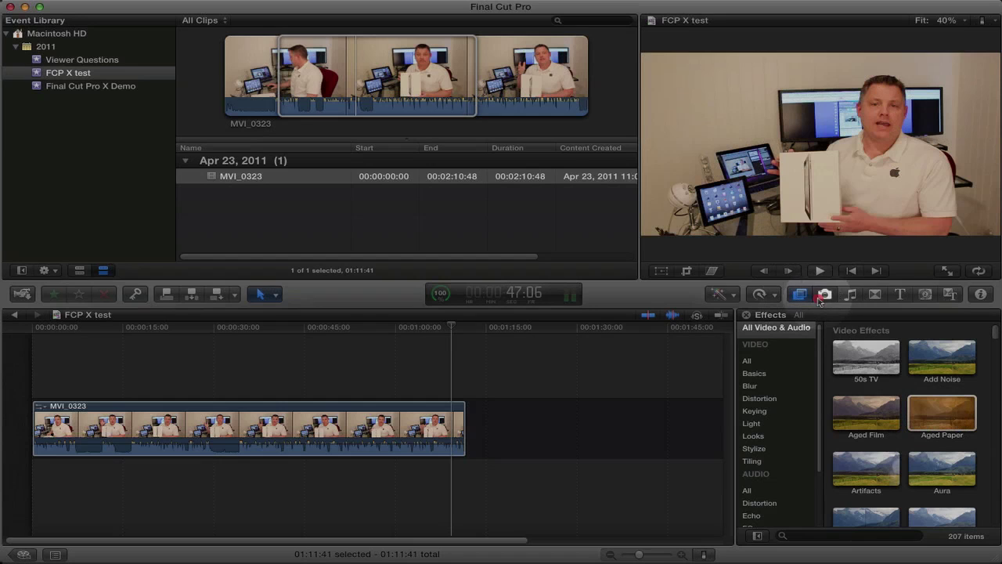
Step: View the iPhoto and iTunes media libraries and preview the Band and Cross Dissolve transitions
key("super+shift+1")
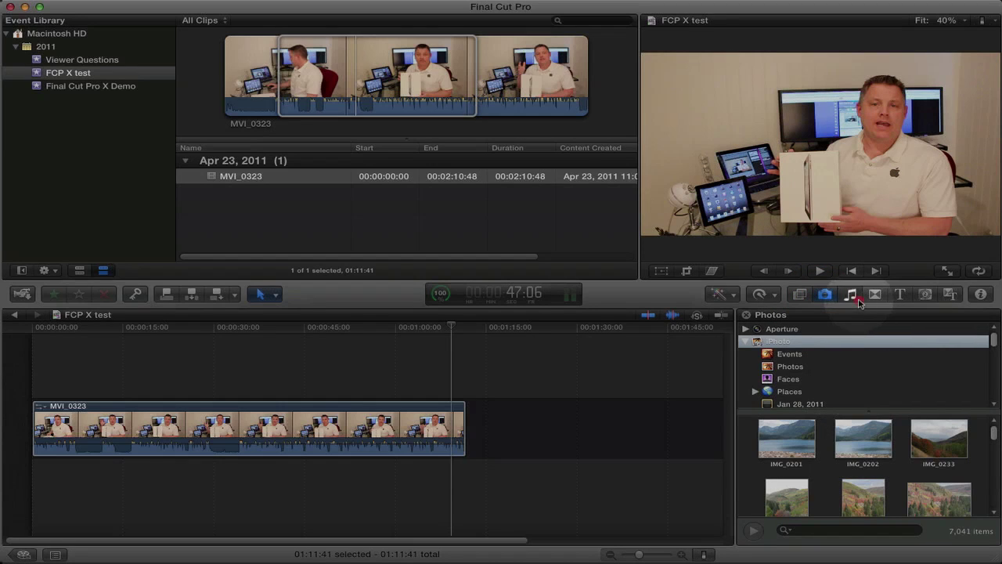
key("super+shift+2")
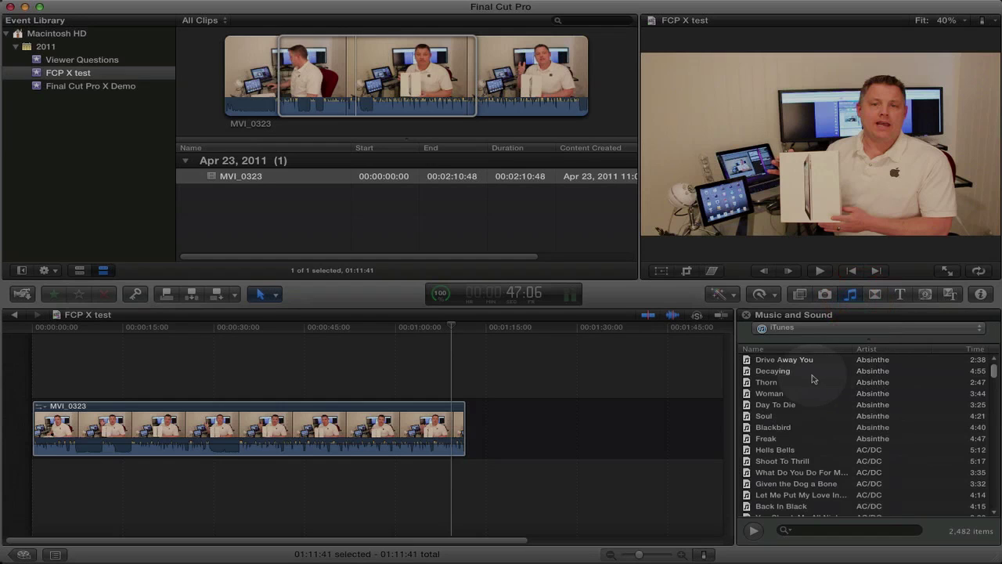
left_click(879, 295)
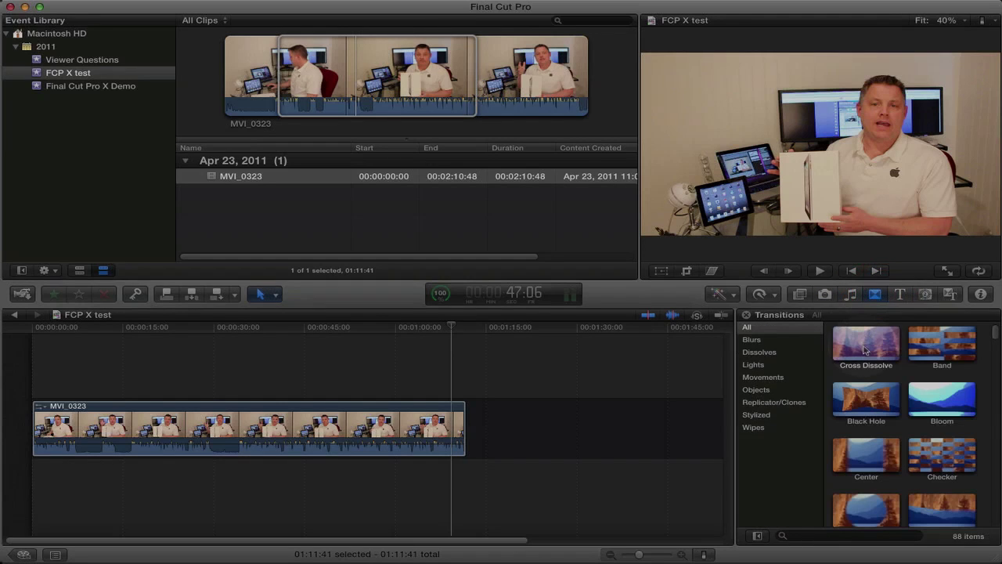
left_click(929, 337)
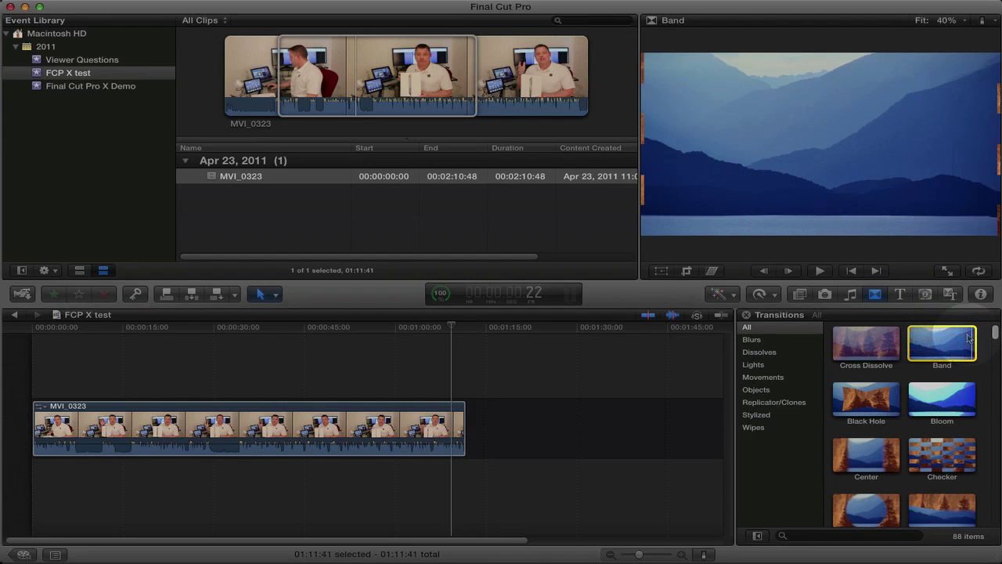
left_click(849, 341)
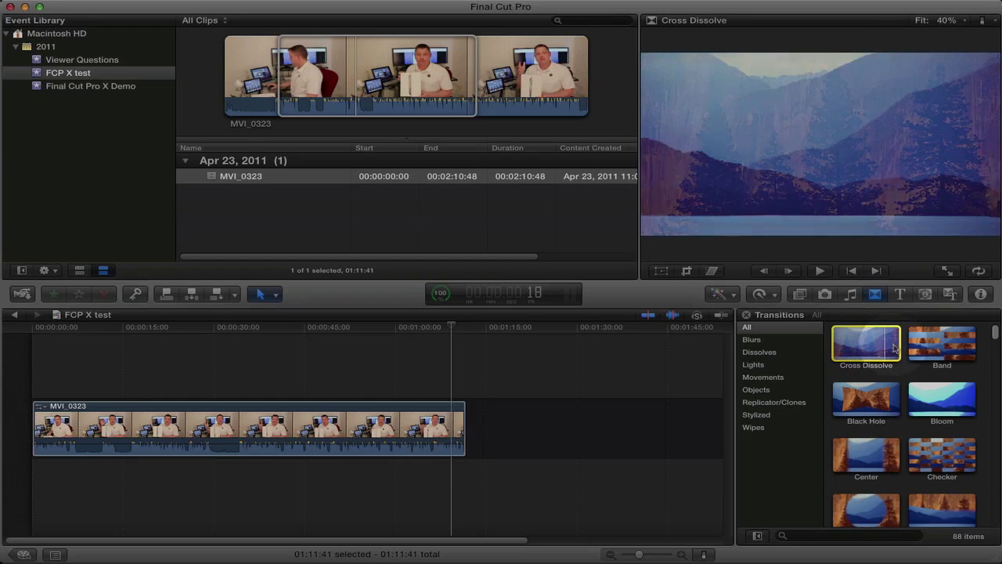
Step: Preview the Blur title and look through the themed video transitions, including Boomerang
left_click(901, 297)
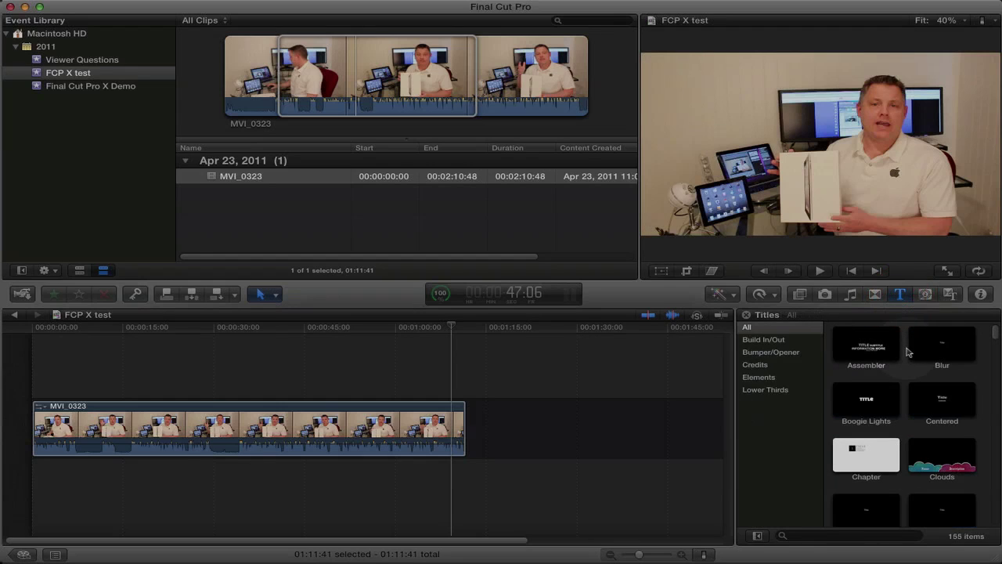
left_click(934, 357)
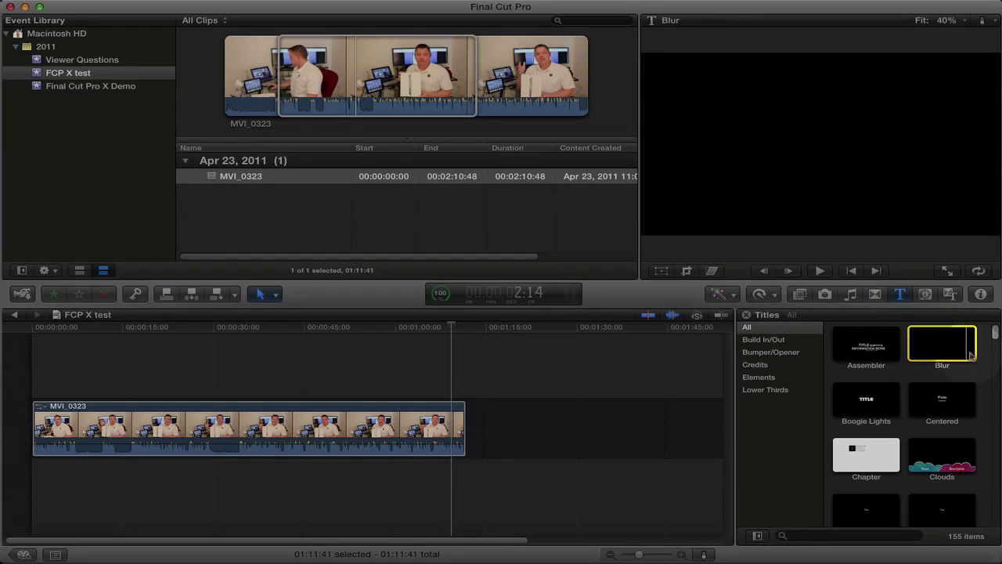
left_click(949, 295)
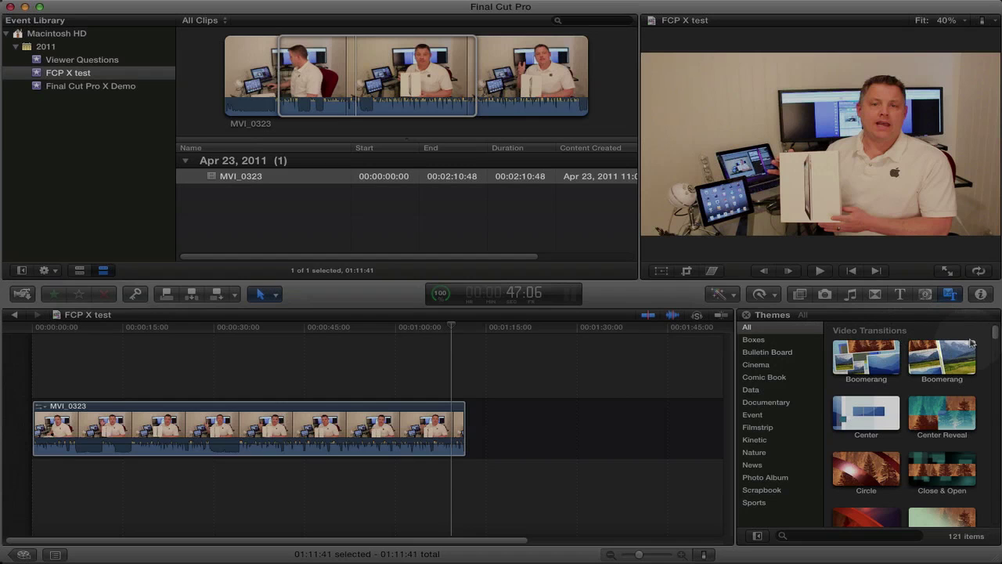
scroll(982, 344, "down", 5)
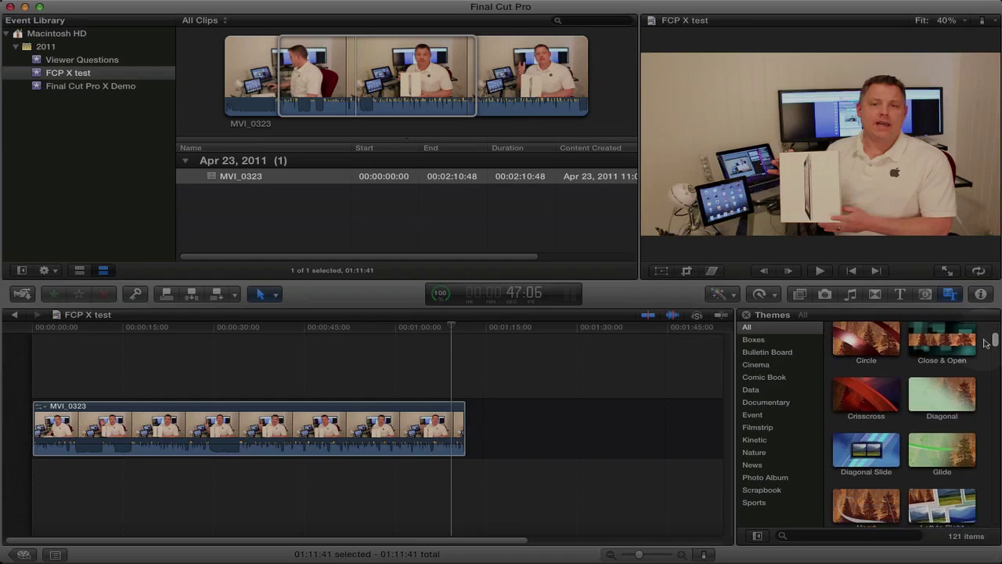
scroll(985, 344, "up", 5)
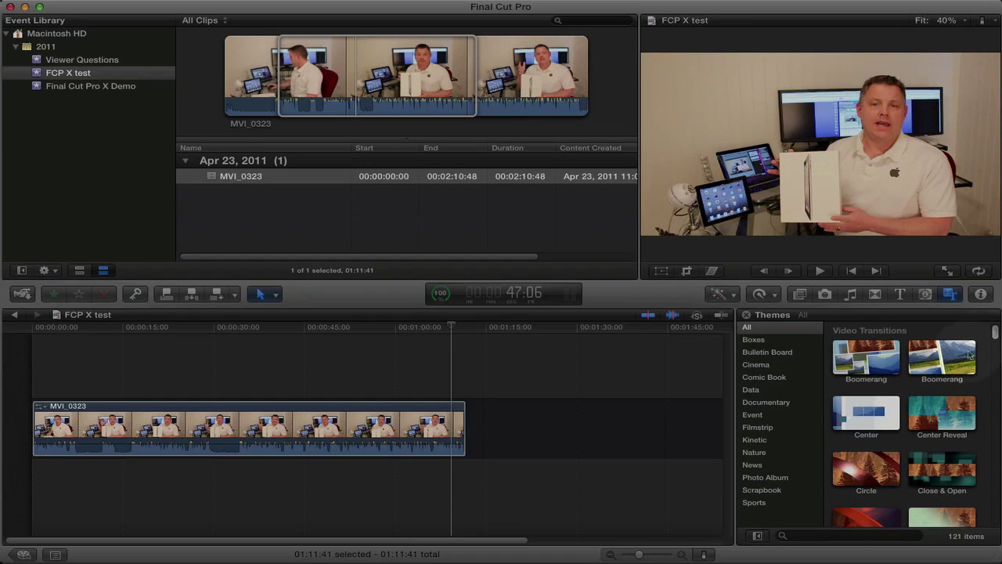
left_click(926, 370)
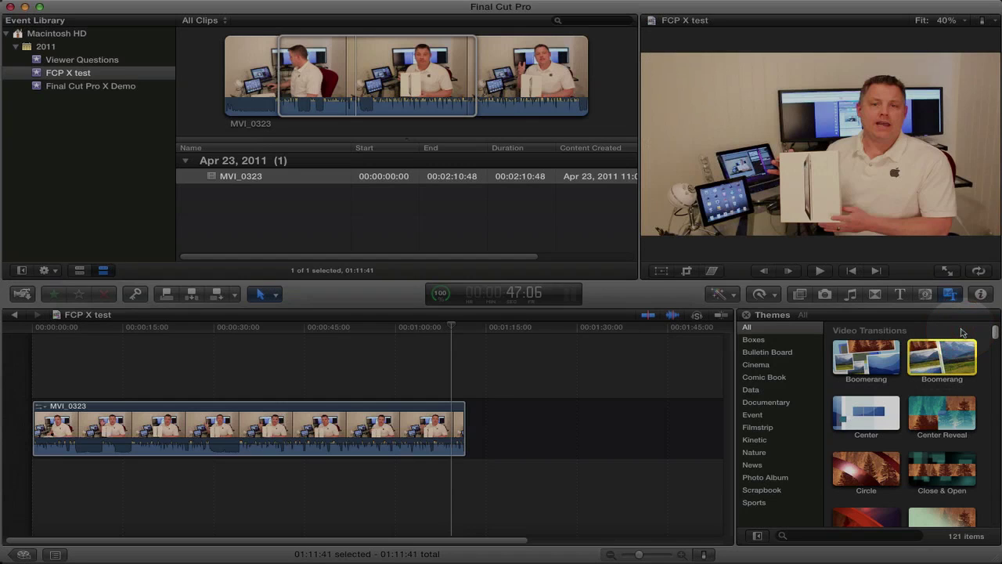
Step: Examine the MVI_0323 clip's video settings in the Inspector, from color correction down to compositing
left_click(983, 295)
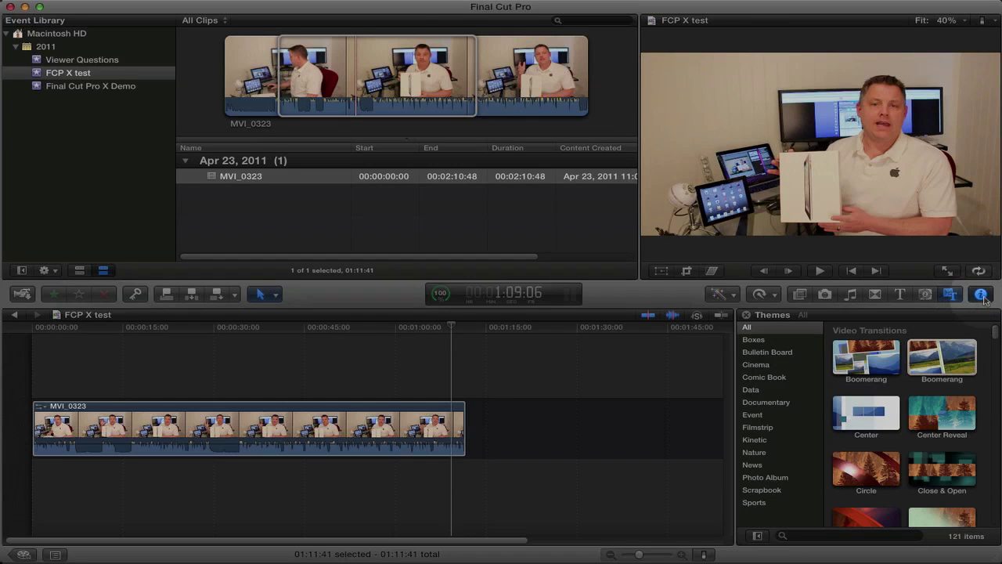
mouse_move(912, 161)
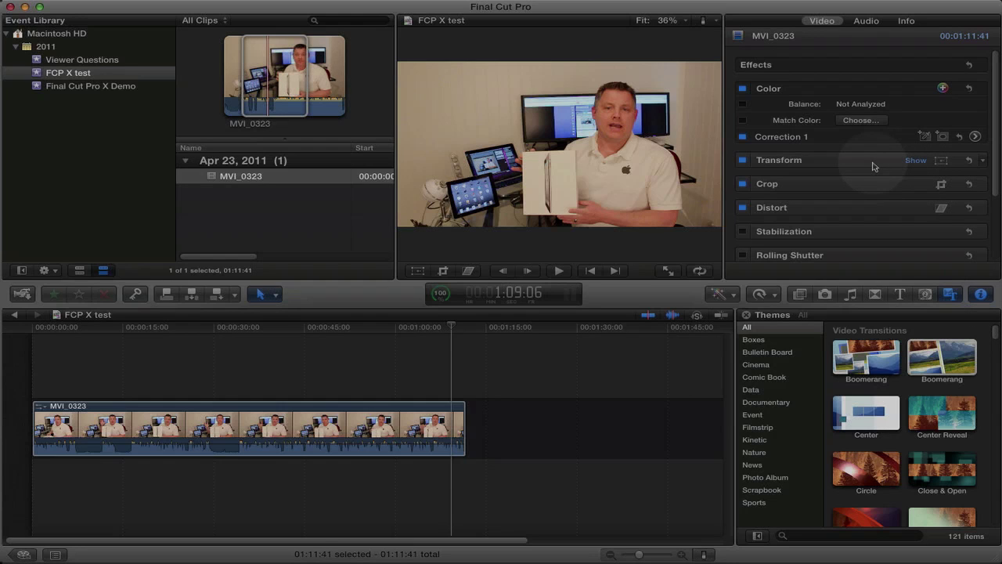
scroll(874, 166, "down", 3)
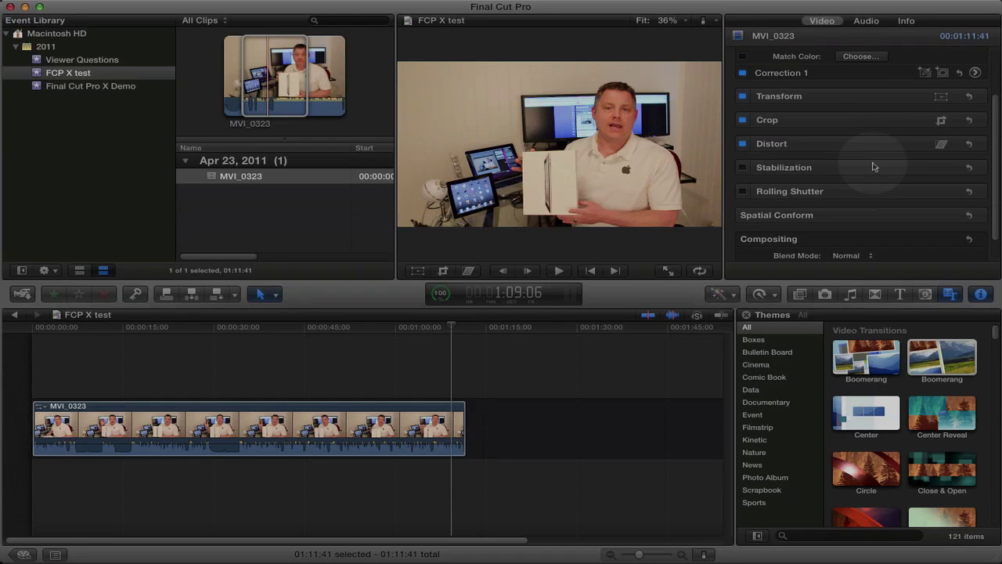
scroll(874, 166, "down", 1)
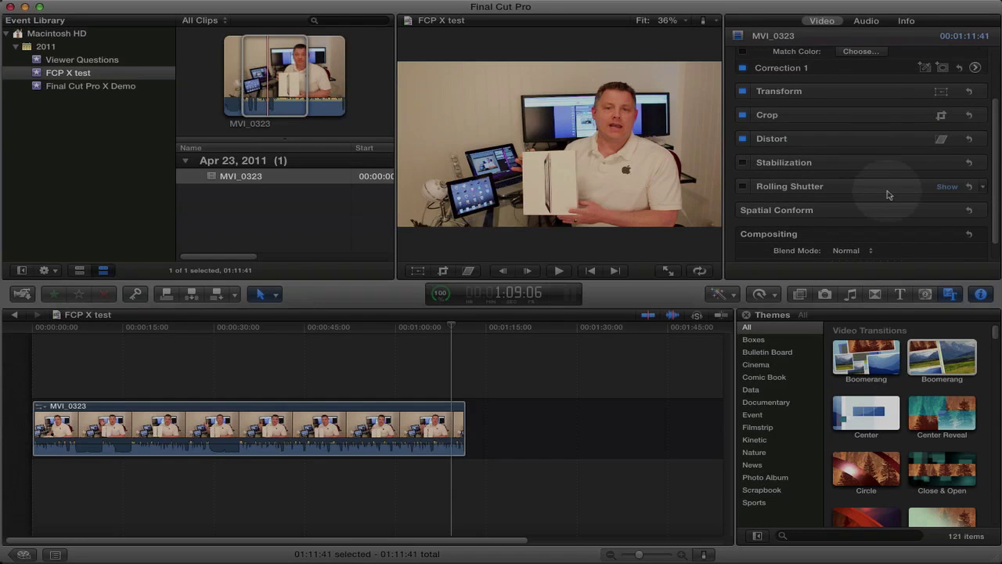
left_click(54, 431)
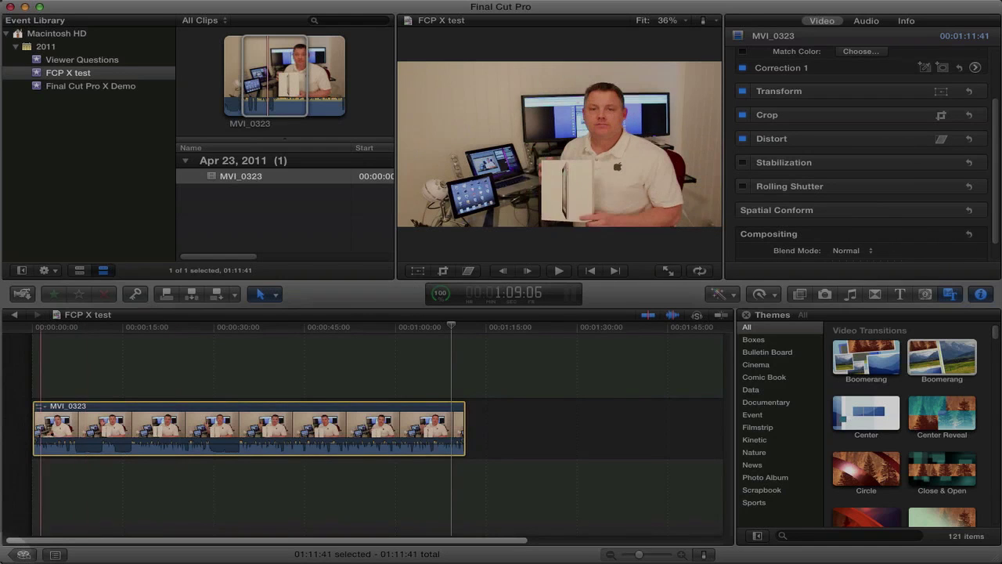
Step: Try the Surround and Stereo audio channel options in the FCP X test project's properties and cancel the changes
left_click(23, 555)
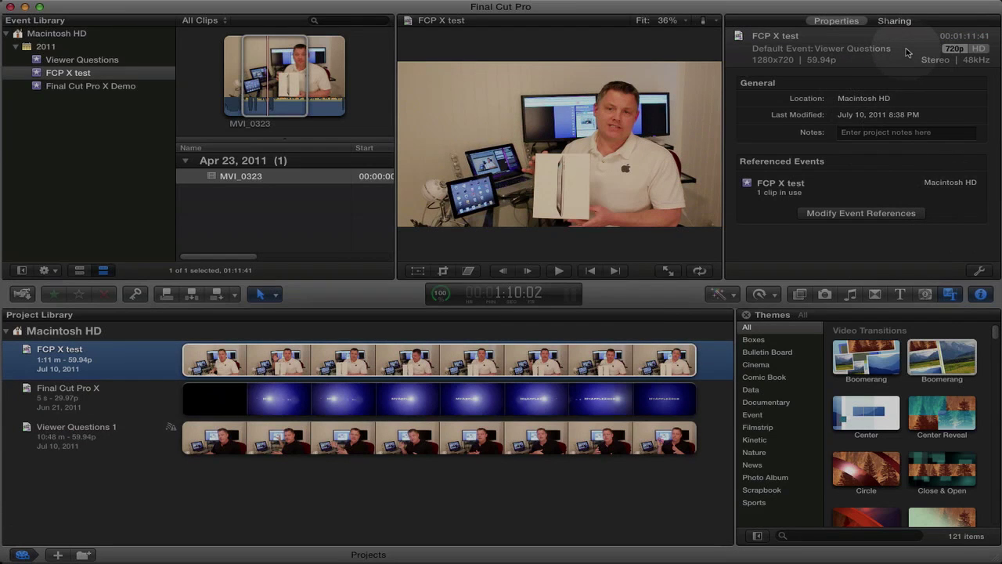
left_click(978, 271)
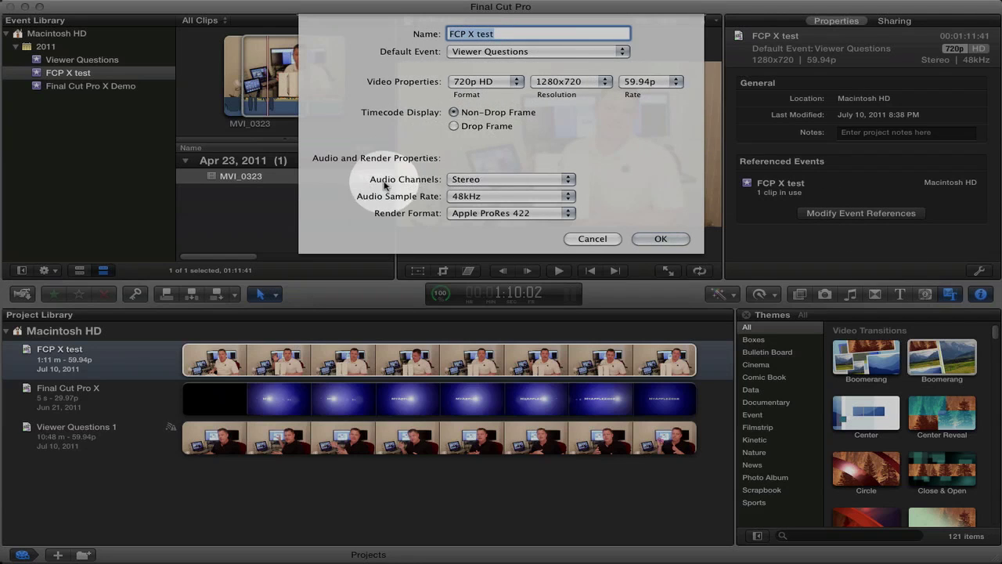
left_click(493, 180)
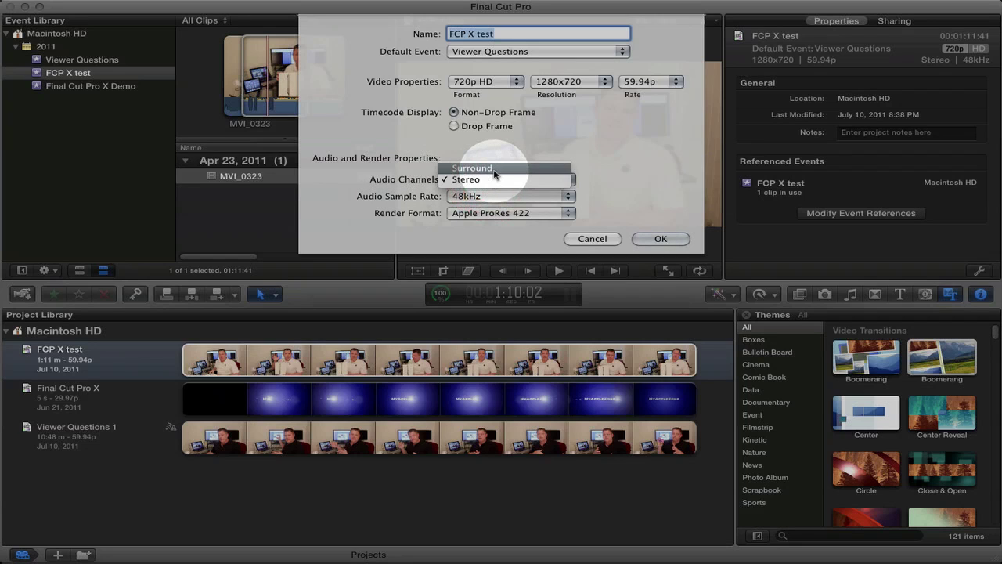
left_click(495, 169)
left_click(493, 179)
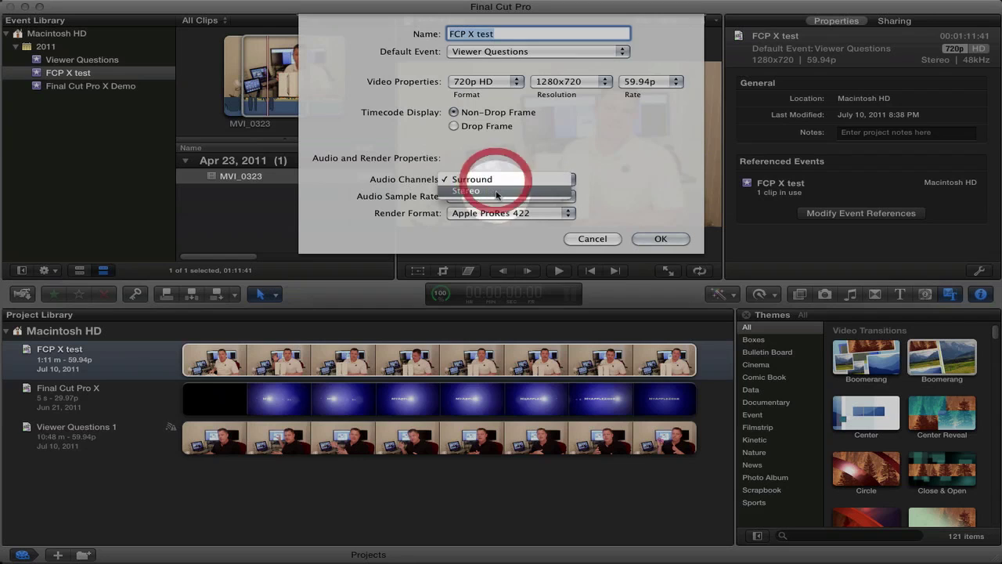
left_click(496, 193)
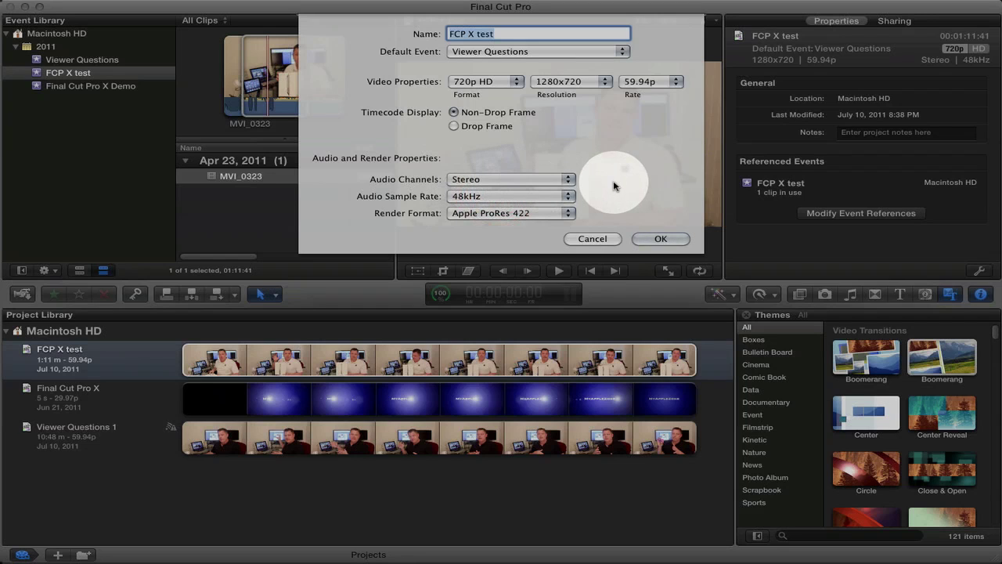
left_click(561, 180)
left_click(559, 179)
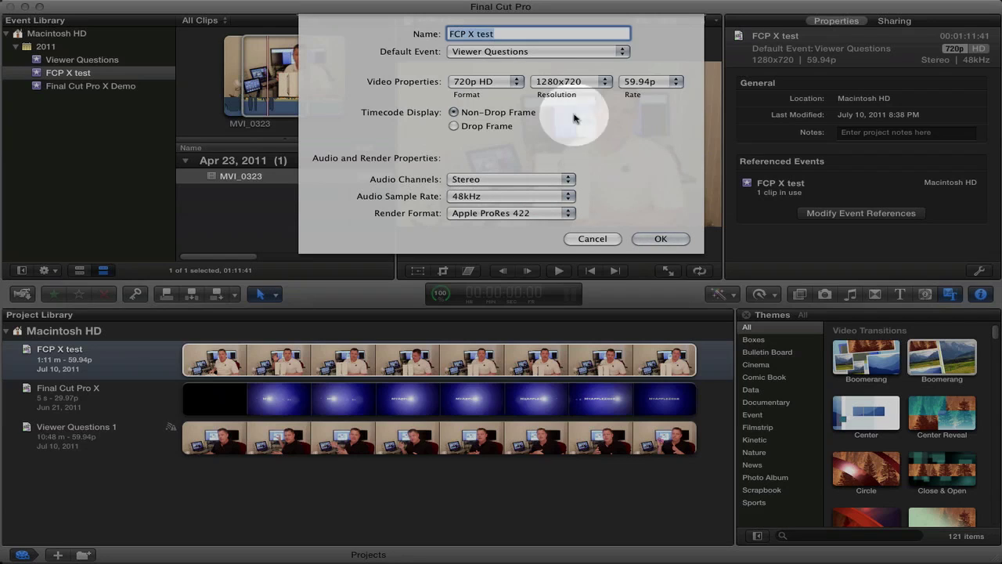
left_click(599, 238)
Step: Hide the Inspector and the Themes browser to give the Project Library the full width
left_click(981, 294)
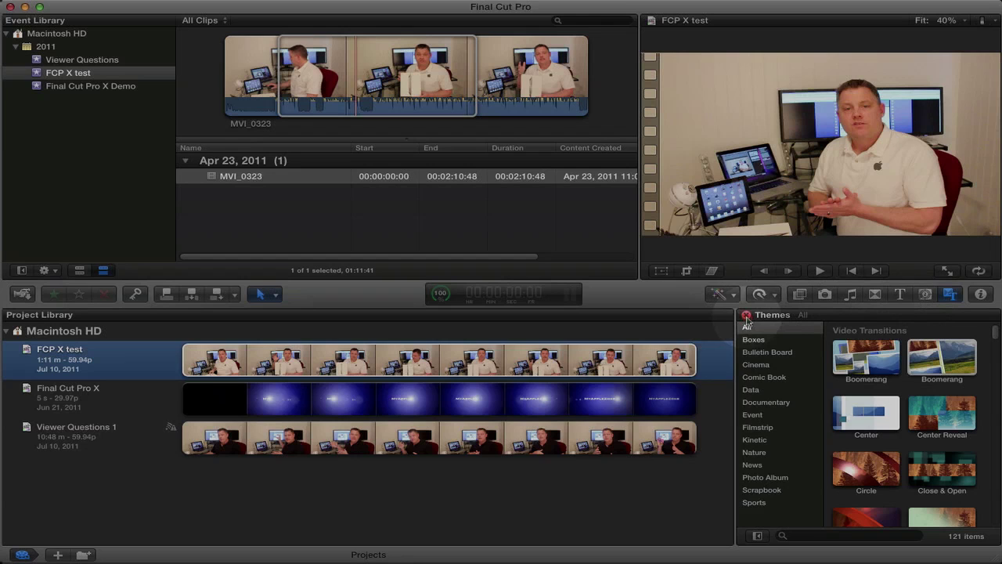
left_click(746, 316)
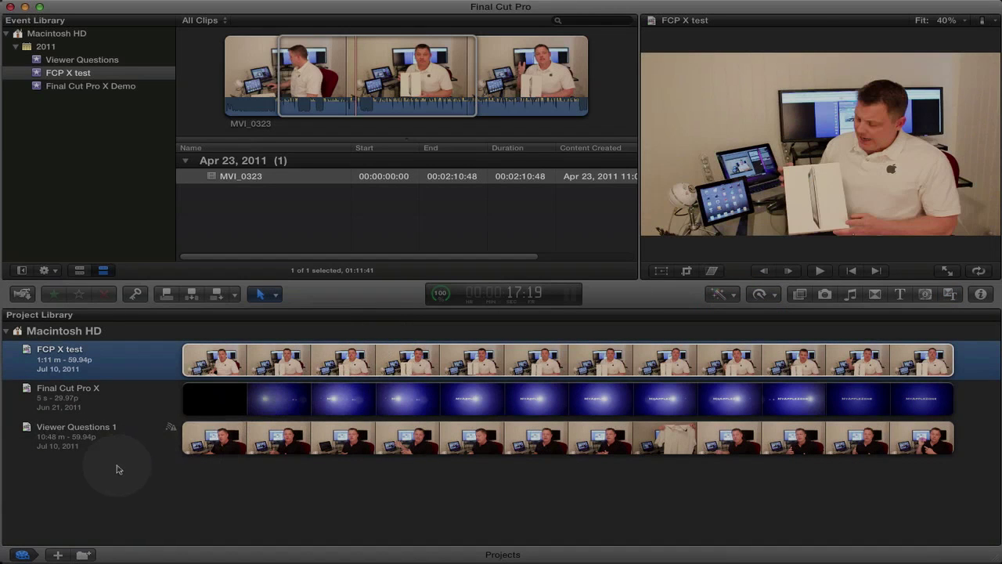
Step: Open the FCP X test project in the timeline and turn off audio skimming
double_click(94, 368)
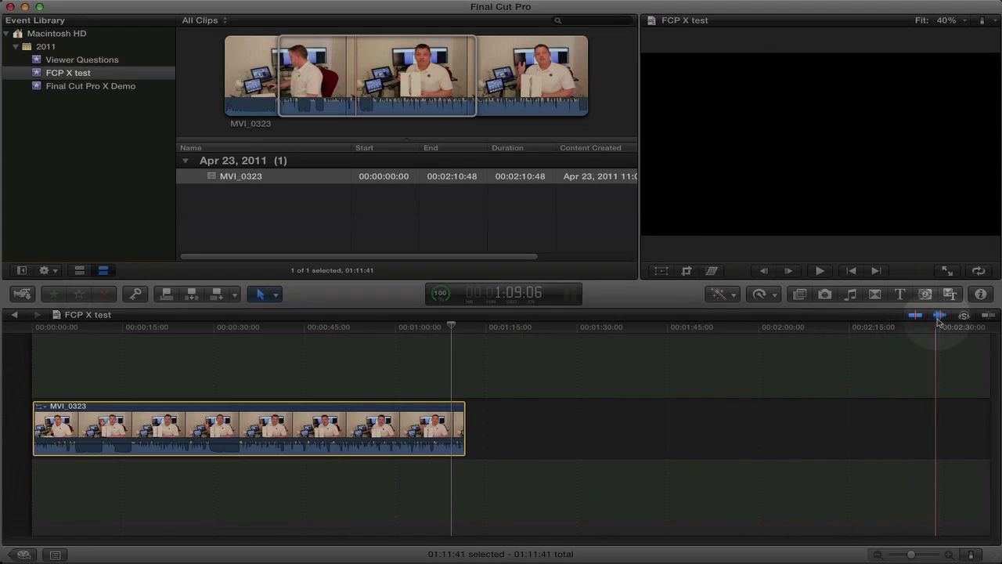
left_click(940, 315)
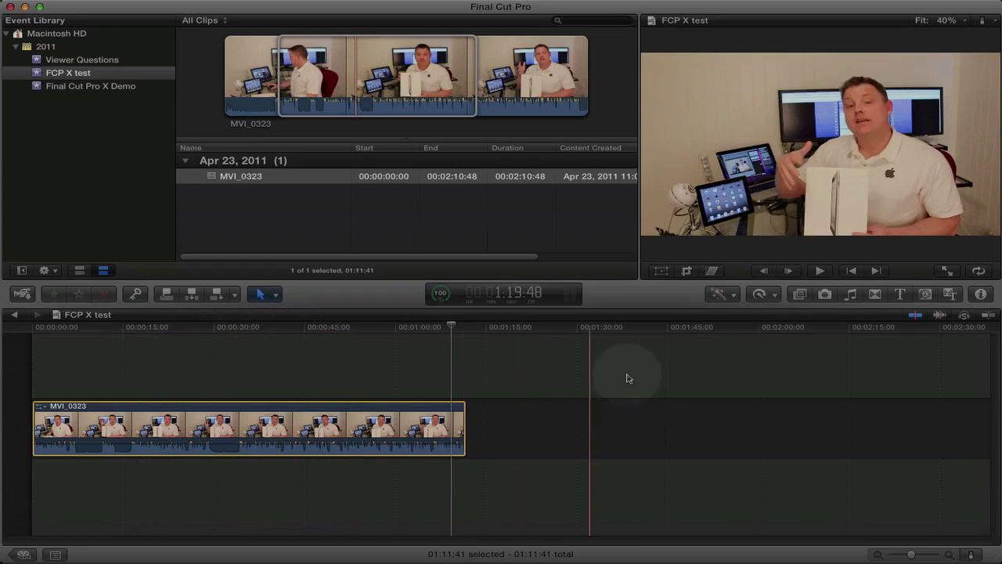
Step: Turn timeline skimming off, and restore both skimming and audio skimming
left_click(915, 315)
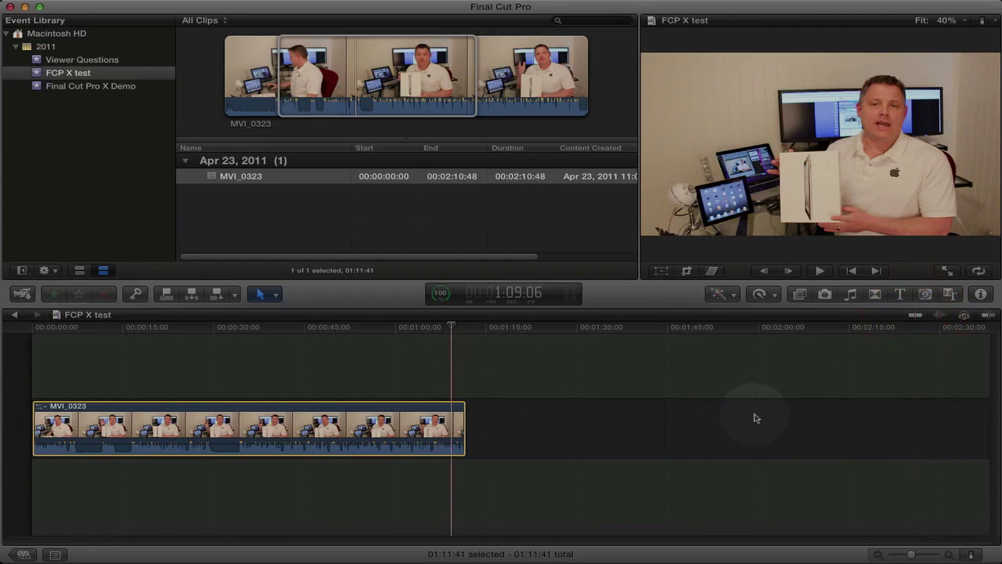
left_click(915, 314)
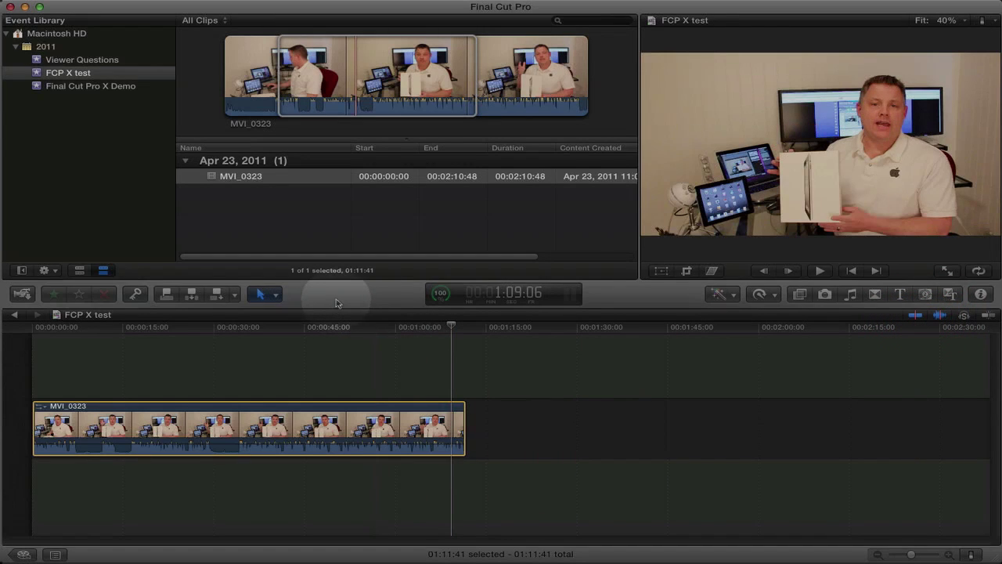
Step: Split the MVI_0323 timeline clip in two with the Blade tool at about 42 seconds
left_click(275, 296)
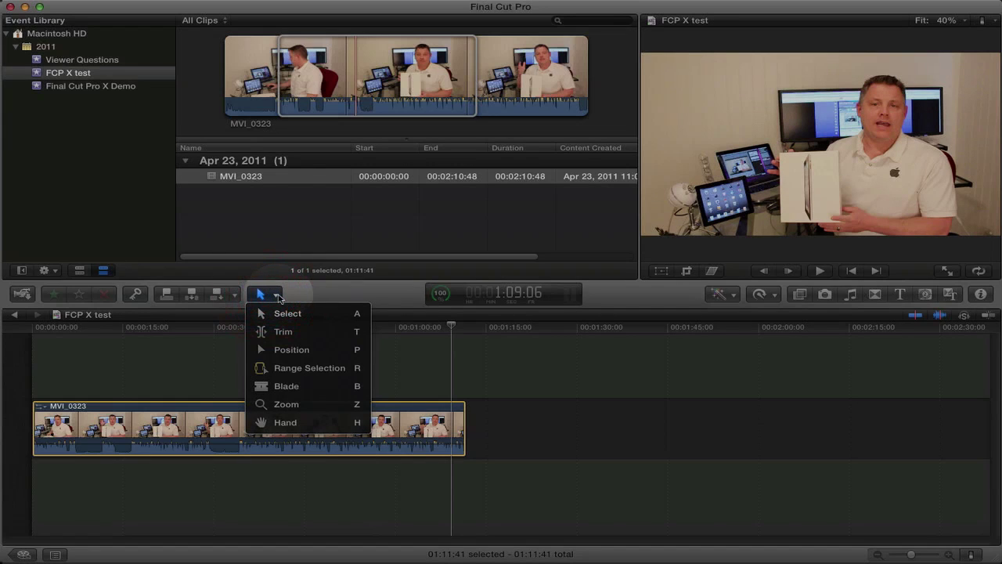
left_click(277, 387)
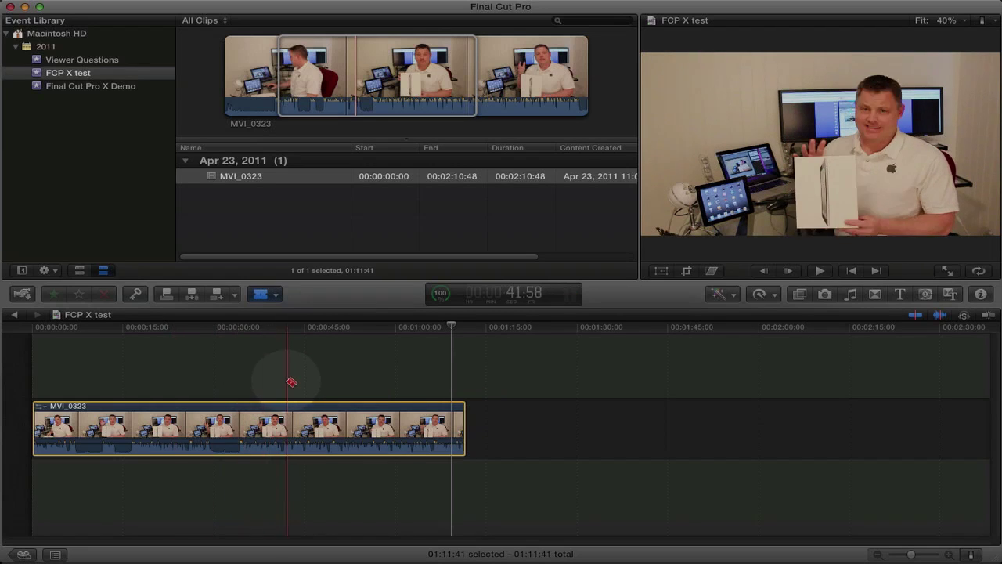
left_click(291, 409)
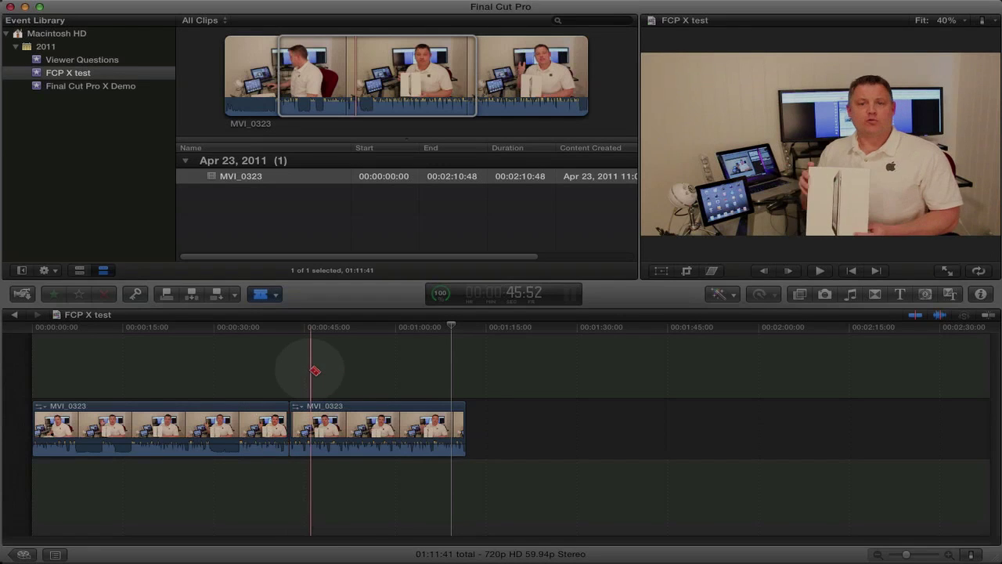
Step: Add a Cross Dissolve transition at the cut between the two MVI_0323 clips and return to the Select tool
left_click(875, 295)
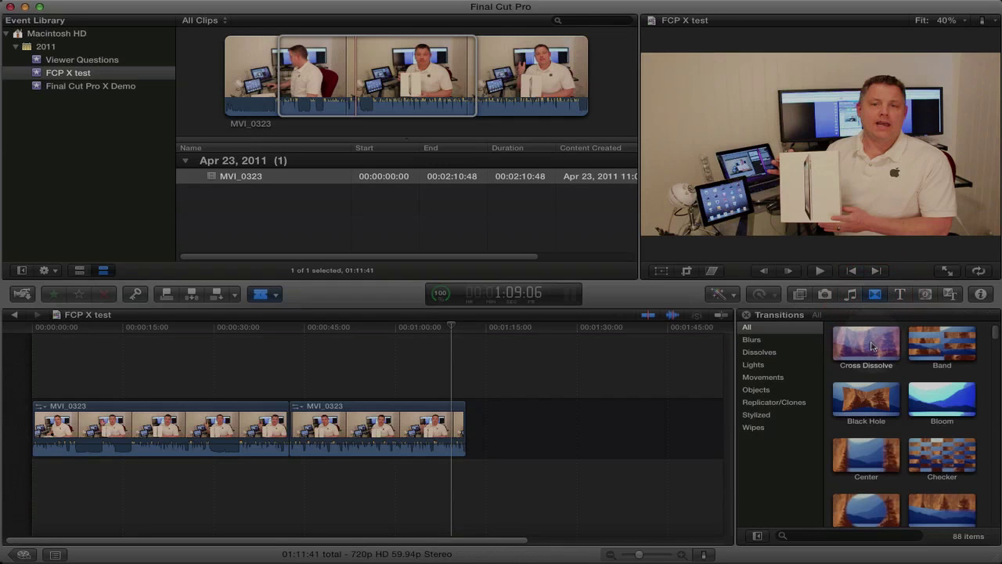
left_click_drag(873, 347, 287, 427)
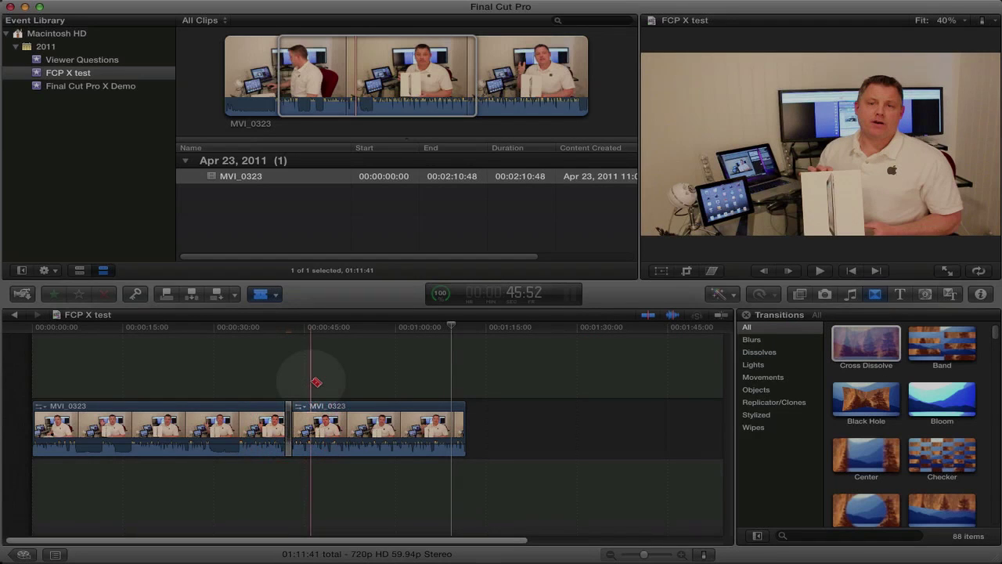
key("a")
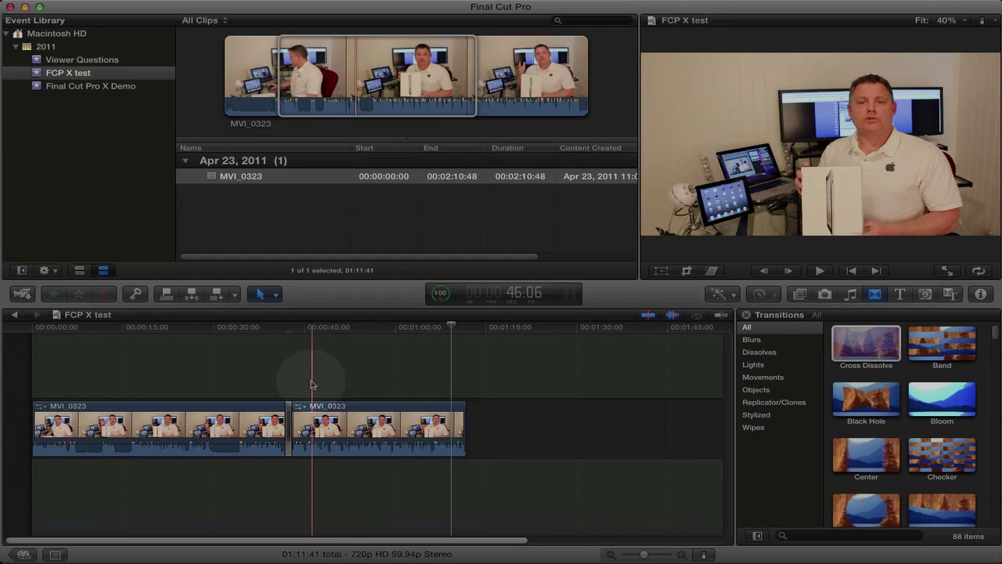